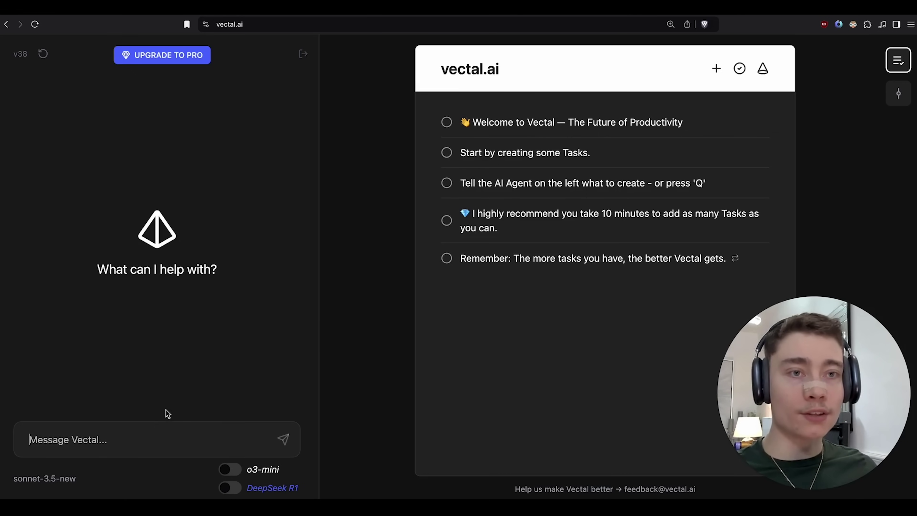
Ask Vectal for a weekly bro-split workout plan with a separate task each day, starting today
type("create a weekly ")
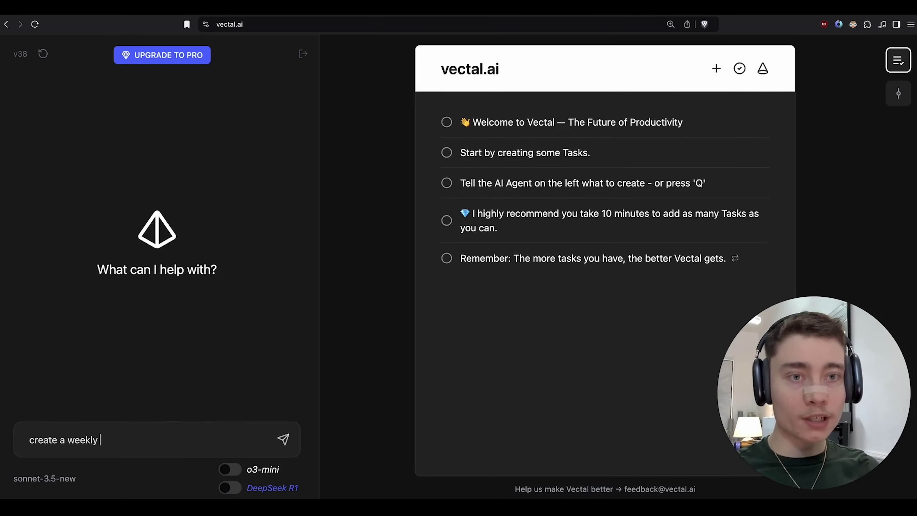
type("workout plan for me")
key("shift+Return")
key("shift+Return")
type("create a separate task for ea")
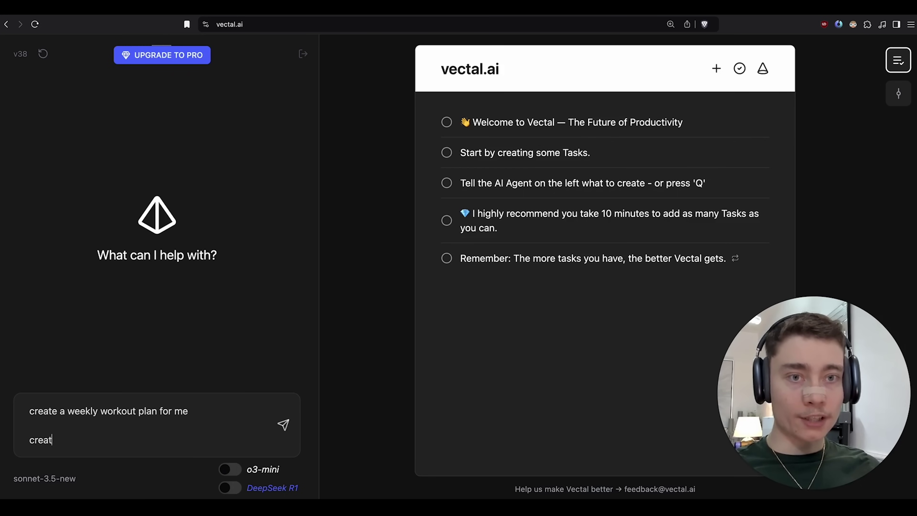
type("ch day, starting with today")
key("shift+Return")
key("shift+Return")
type("let's go with teh bro split")
key("Return")
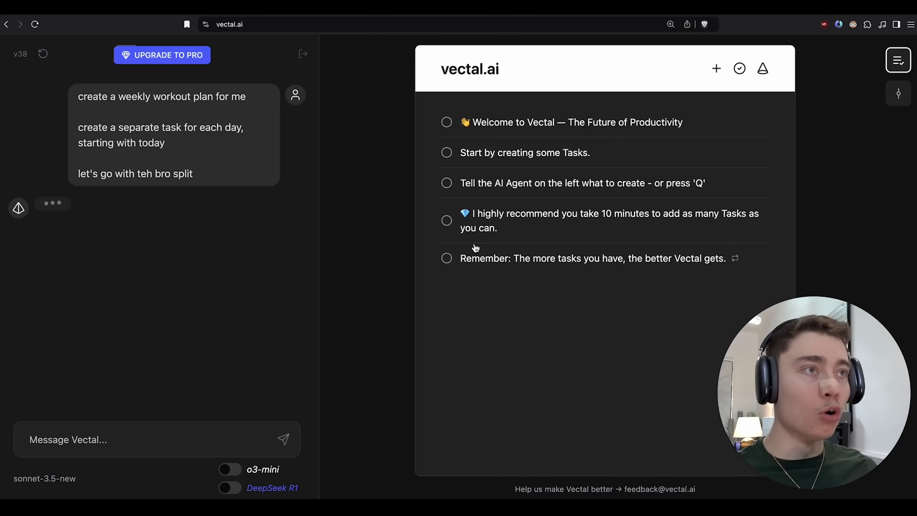
Scroll through all the User Context fields and save the changes
left_click(768, 71)
mouse_move(648, 125)
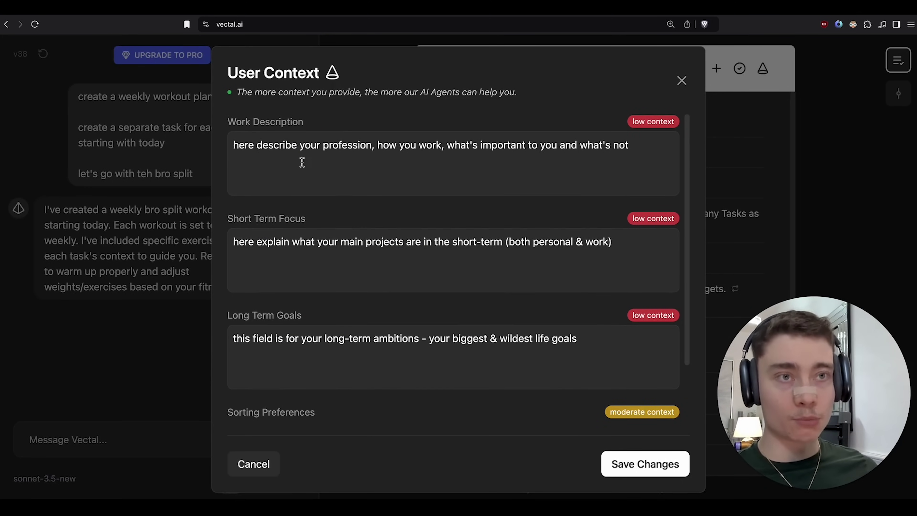
scroll(291, 208, "down", 2)
scroll(289, 216, "down", 4)
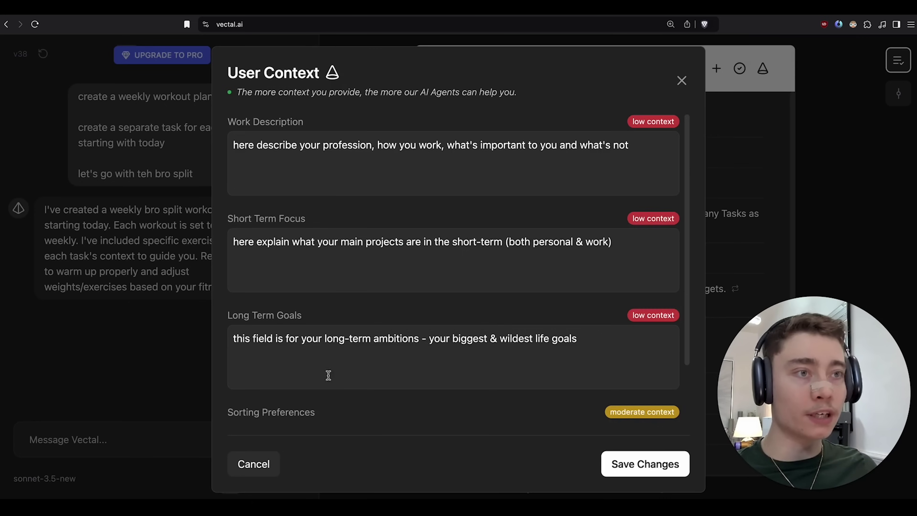
scroll(328, 375, "down", 6)
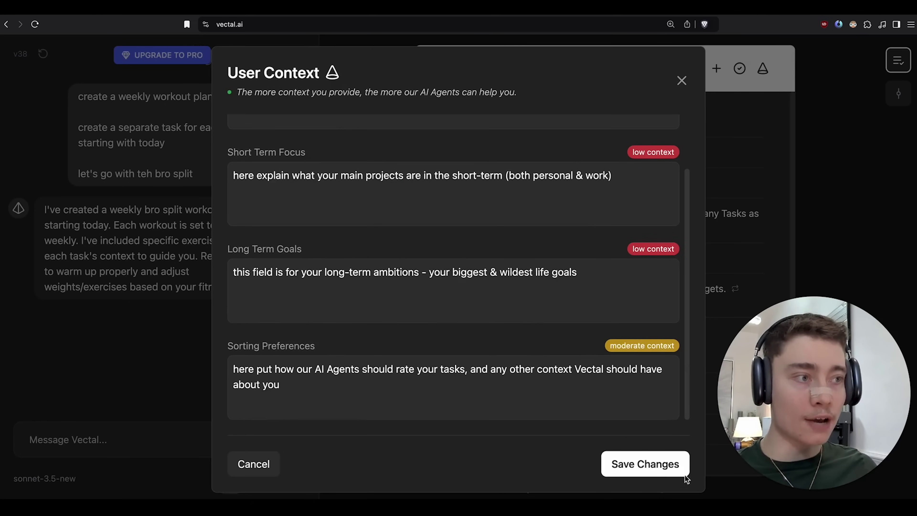
left_click(663, 469)
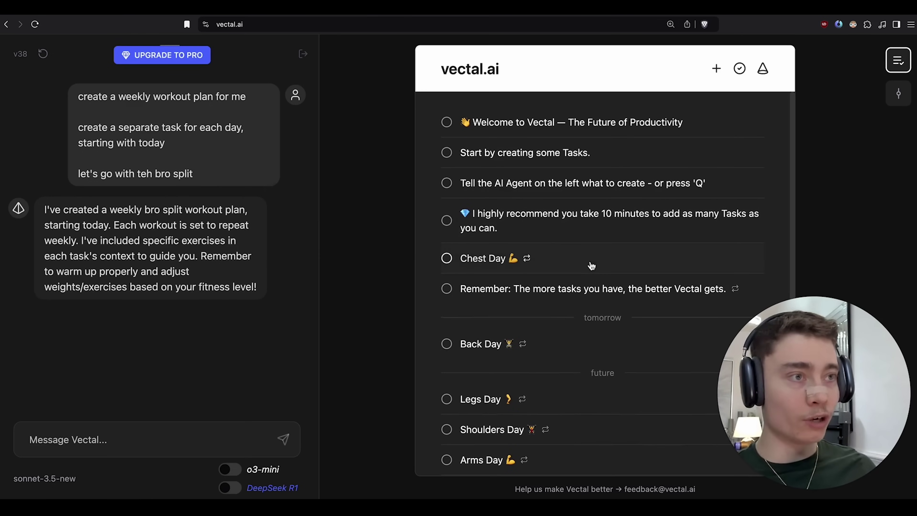
scroll(569, 340, "down", 5)
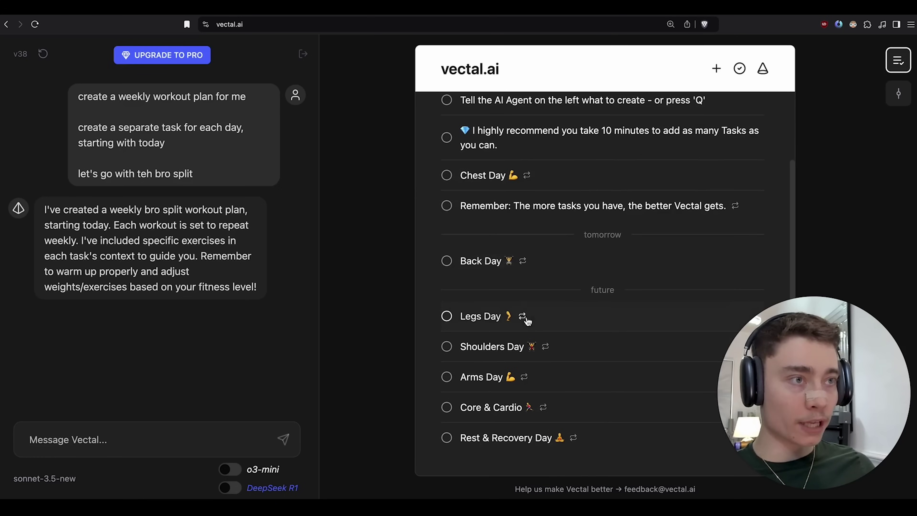
scroll(575, 407, "up", 5)
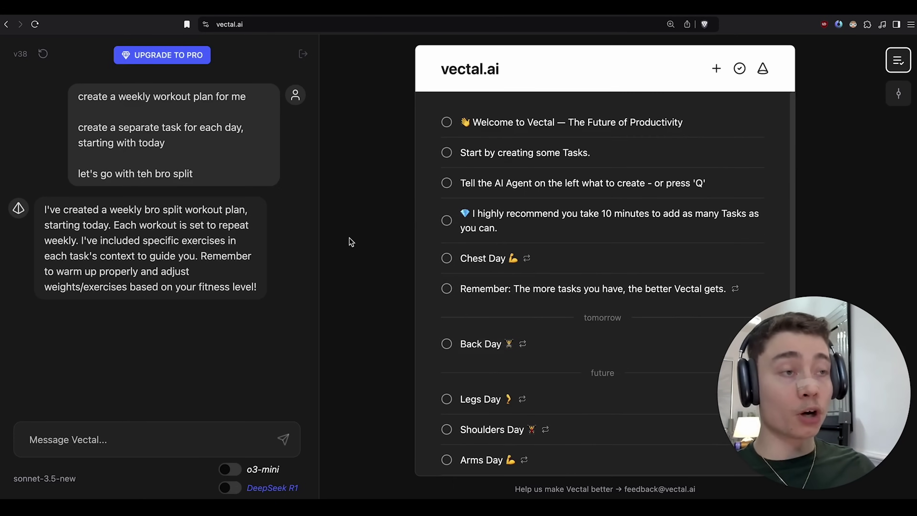
left_click(533, 259)
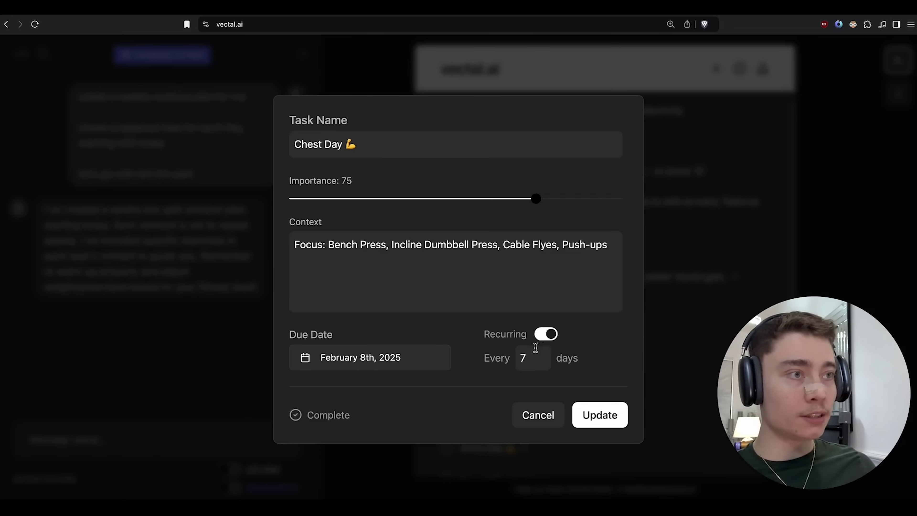
key("Escape")
mouse_move(526, 246)
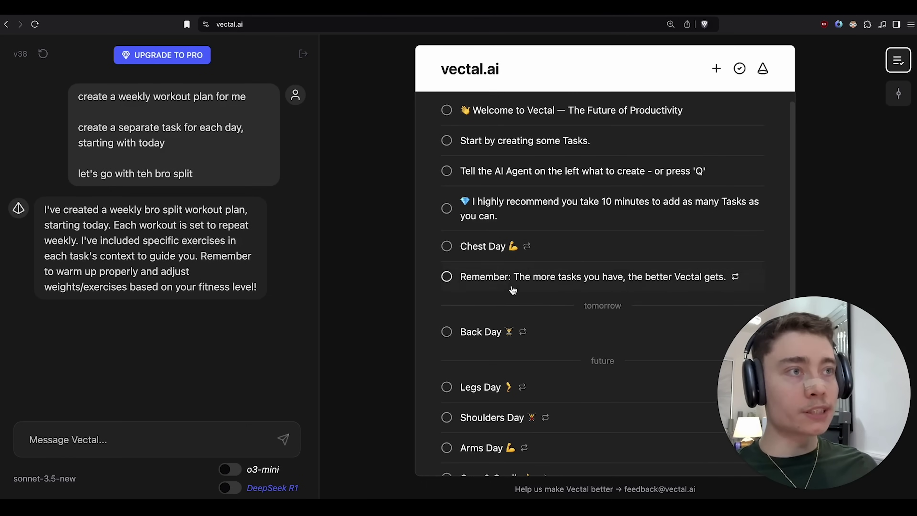
Write 'archive all of the onboarding task' in chat and check off today's Chest Day workout
left_click(129, 437)
type("archive all of the onboarding task")
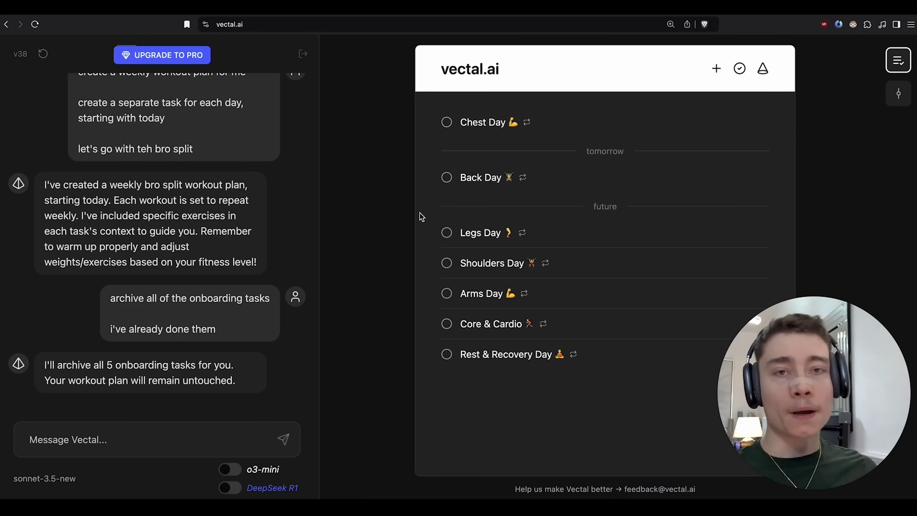
left_click(448, 124)
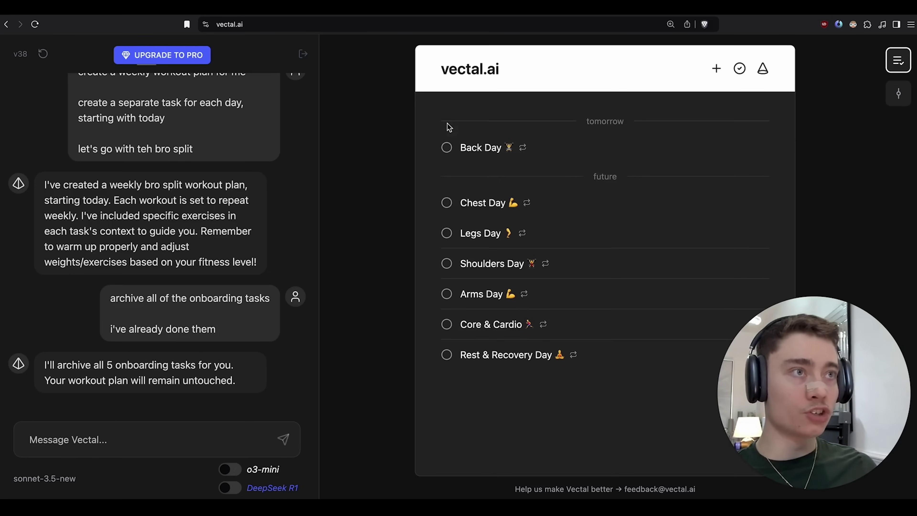
left_click(552, 210)
left_click(745, 230)
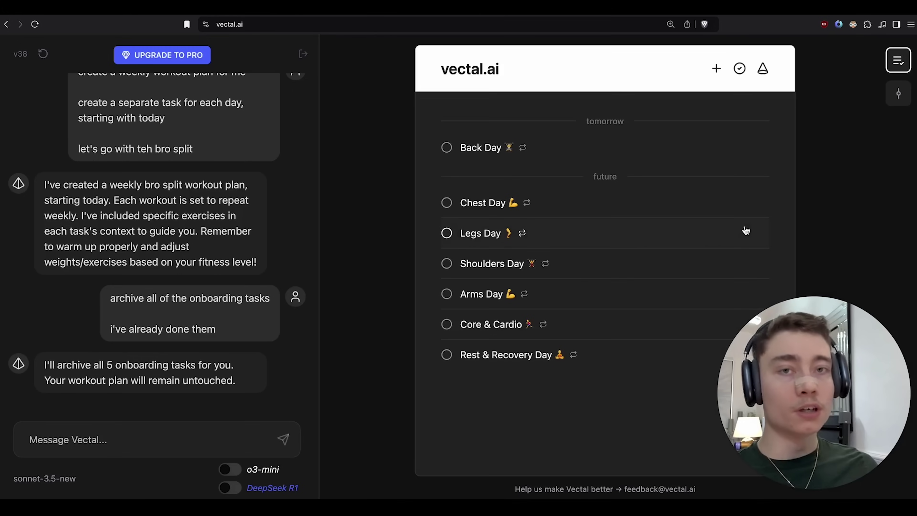
Send a request to create a first mobile app today, broken into 7 smaller tasks
left_click(158, 437)
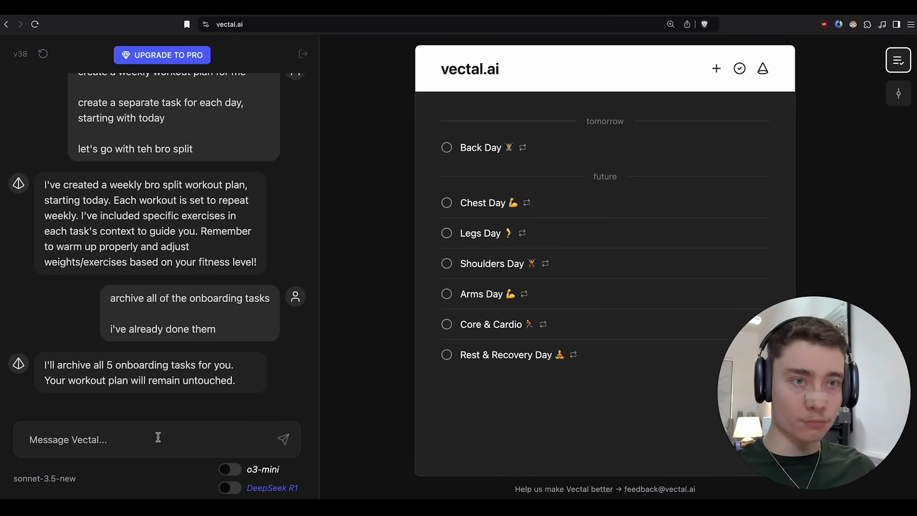
type("i want to create a mobi")
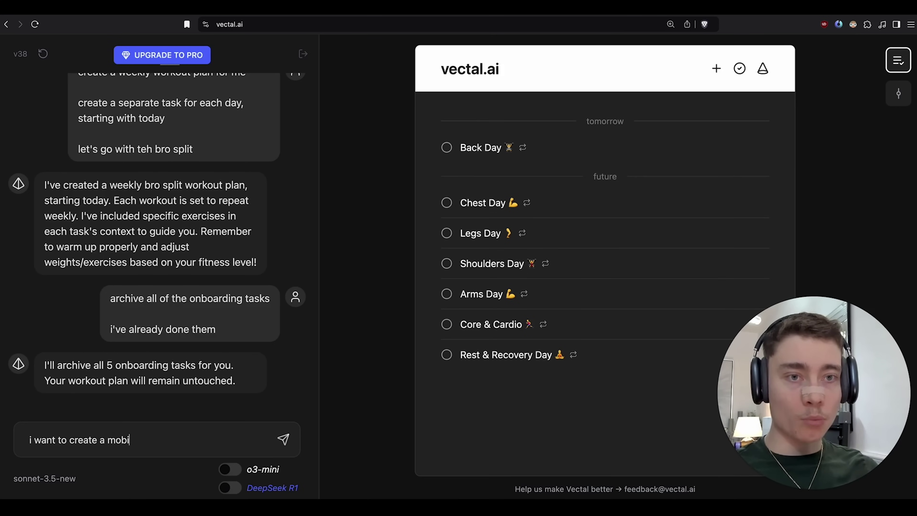
type("le app today")
key("shift+Return")
key("shift+Return")
type("i've never done ")
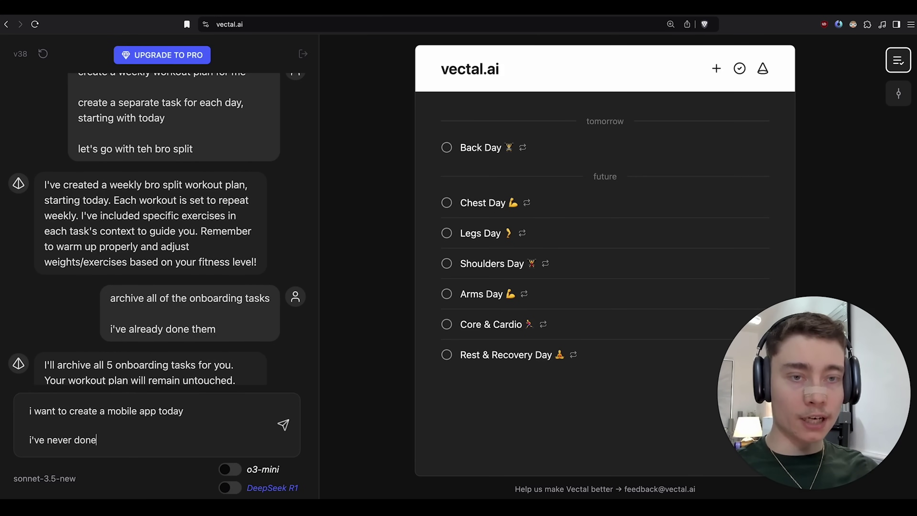
type("it, so help me out")
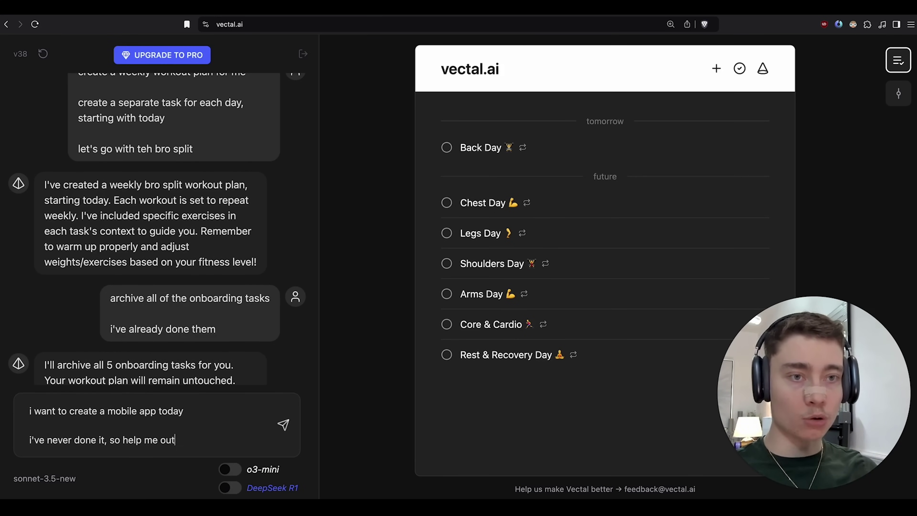
key("shift+Return")
key("shift+Return")
type("this is a big task, so break it down into 7 smaller steps and create t")
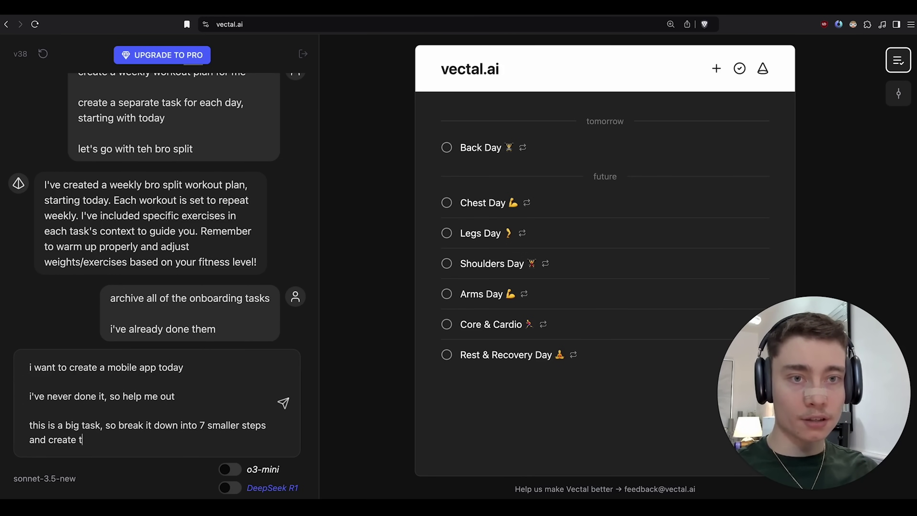
type("asks for each")
key("Return")
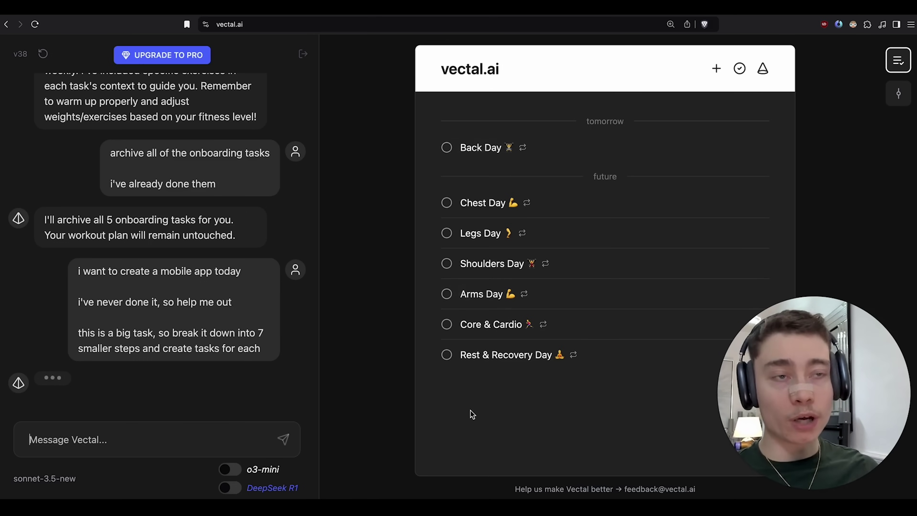
Look over the User Context fields without changing anything
left_click(762, 68)
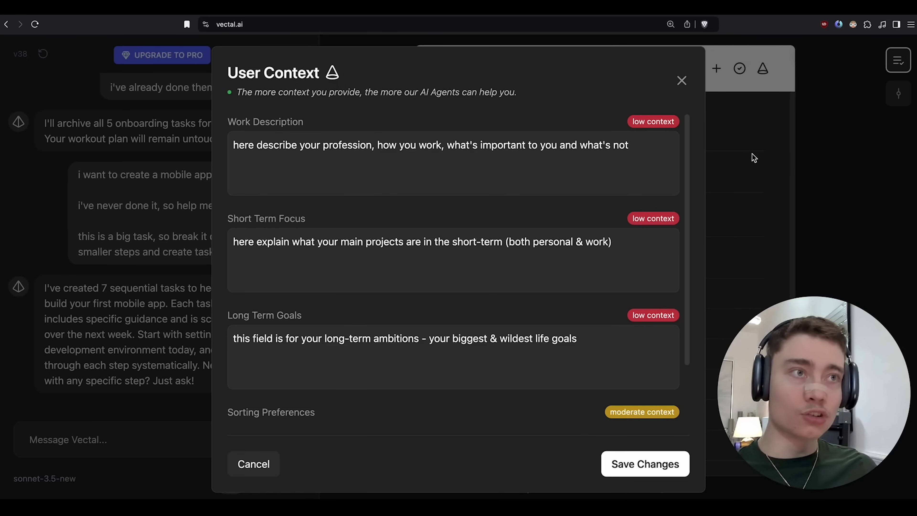
scroll(568, 185, "down", 2)
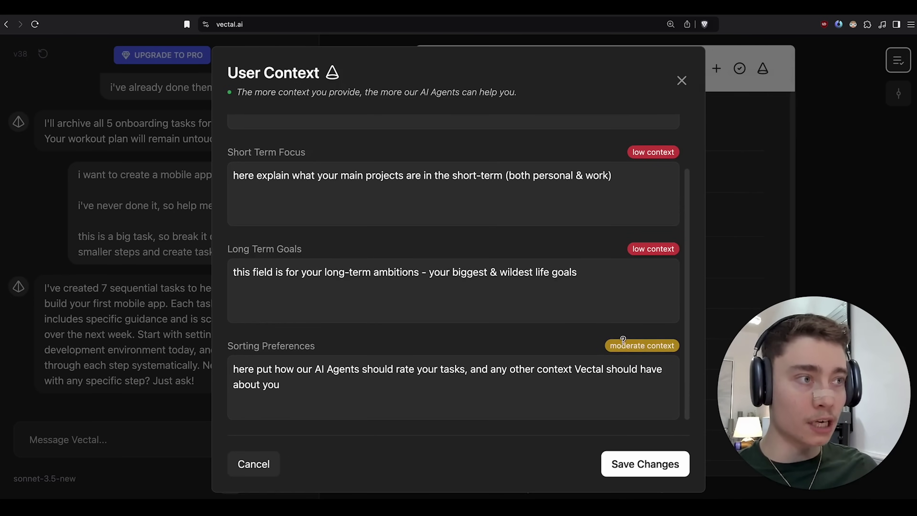
mouse_move(613, 349)
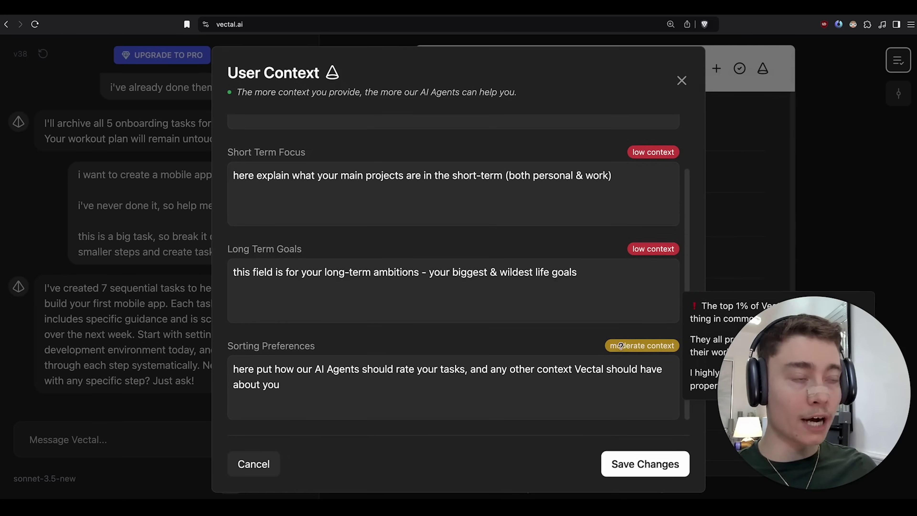
key("Escape")
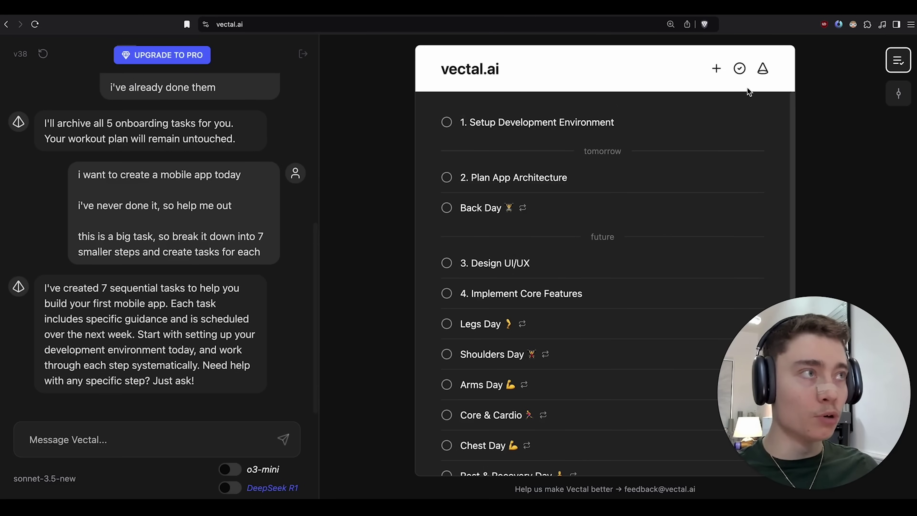
Copy 'wildest life goals' in Long Term Goals and paste it repeatedly at the end
left_click(762, 68)
left_click_drag(502, 338, 599, 336)
key("ctrl+c")
key("End")
key("ctrl+v")
key("ctrl+v")
key("ctrl+v")
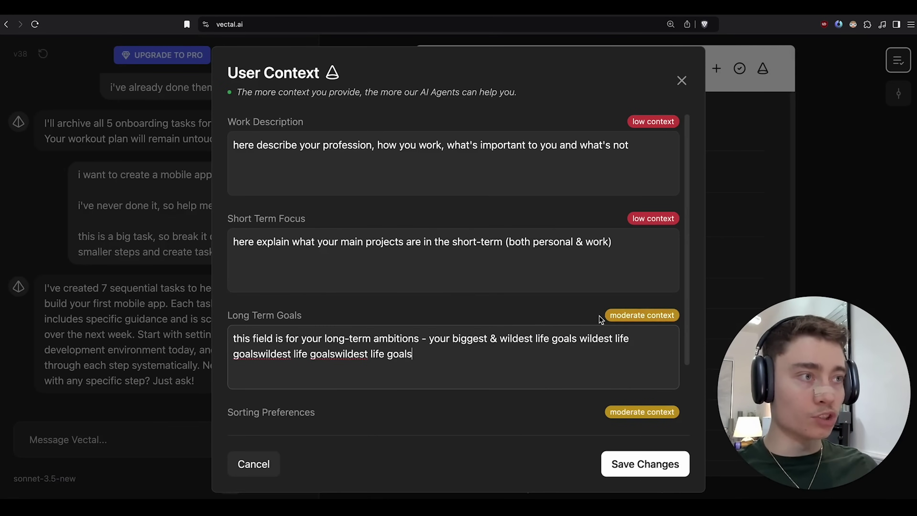
key("ctrl+v")
key("ctrl+v")
key("ctrl+v")
key("ctrl+v")
key("ctrl+v")
key("ctrl+v")
key("ctrl+v")
key("ctrl+v")
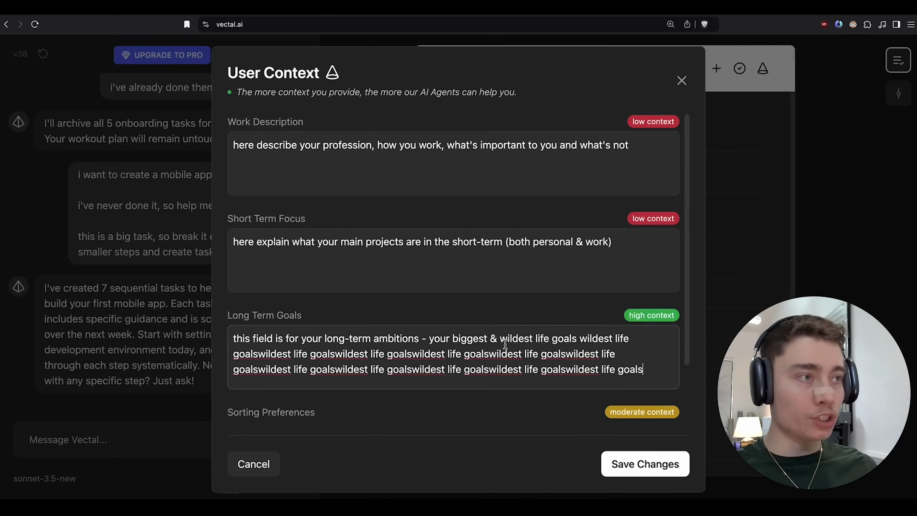
key("Escape")
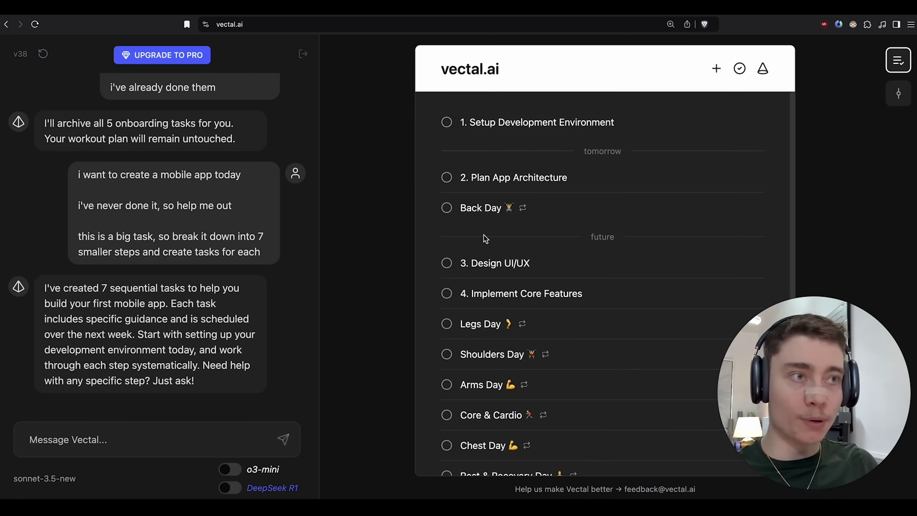
Try the DeepSeek R1 and o3-mini model toggles, leaving o3-mini off
triple_click(57, 478)
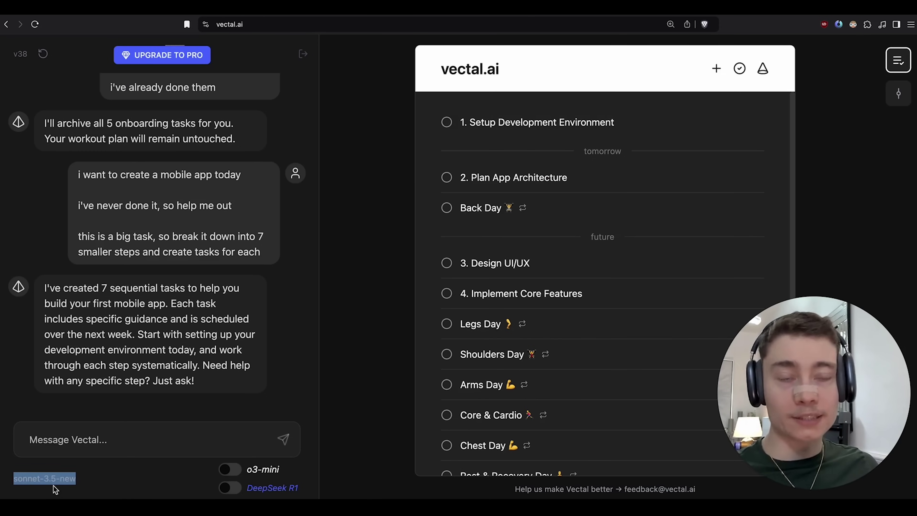
left_click(230, 487)
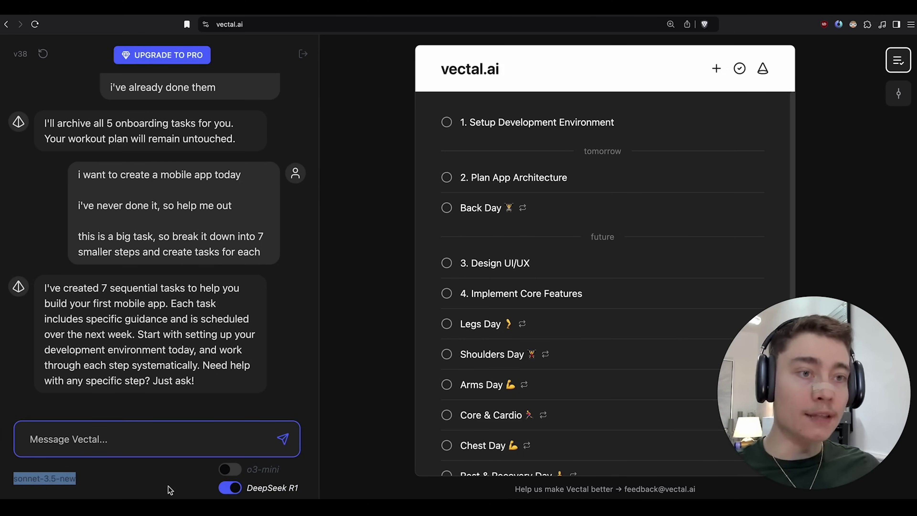
left_click(229, 470)
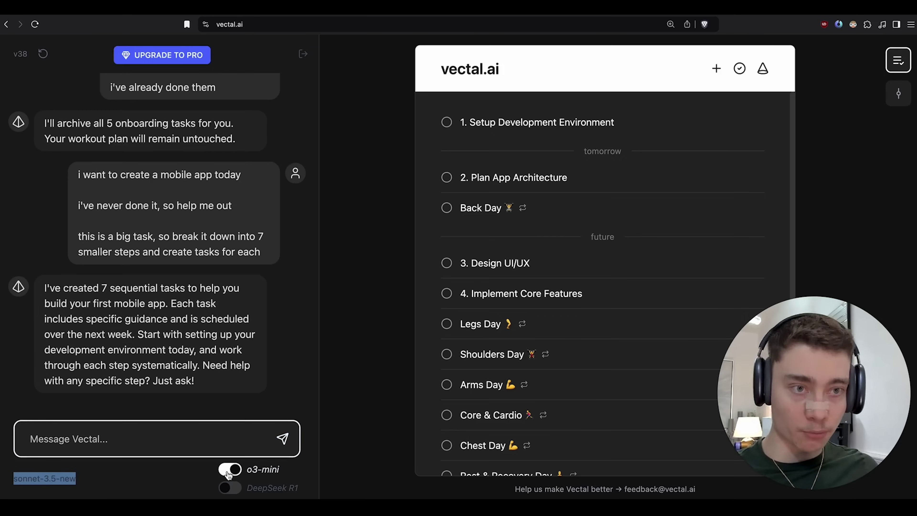
left_click(229, 470)
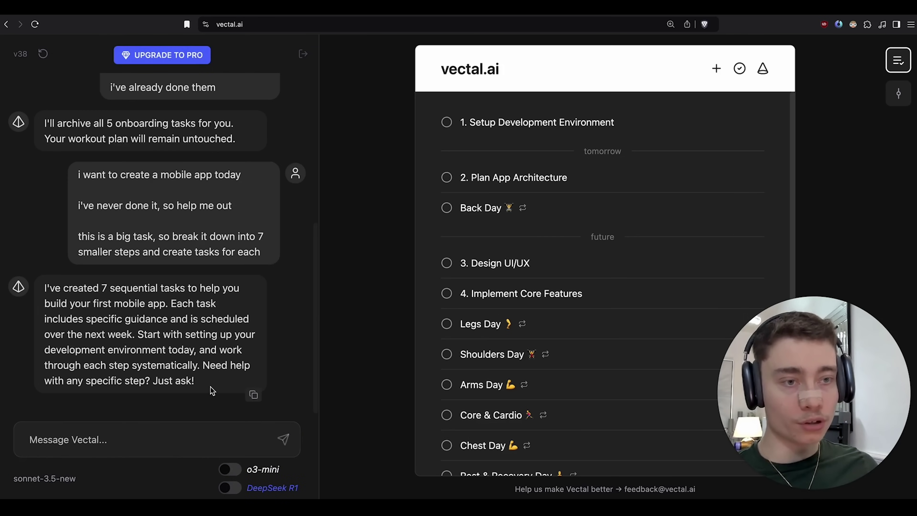
Ask Vectal to 'move all of the app development tasks to today'
scroll(464, 202, "down", 4)
scroll(462, 210, "up", 4)
type("move all of the app developmen")
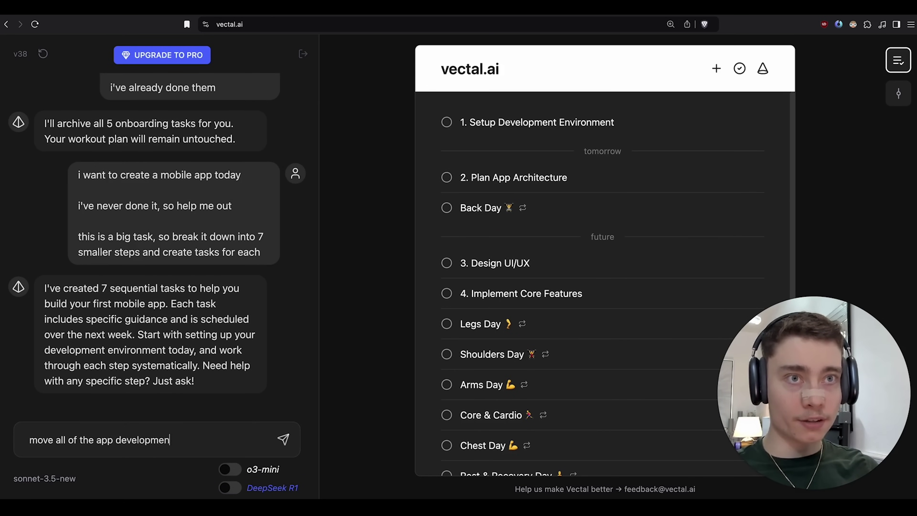
type("t tasks to today")
key("Return")
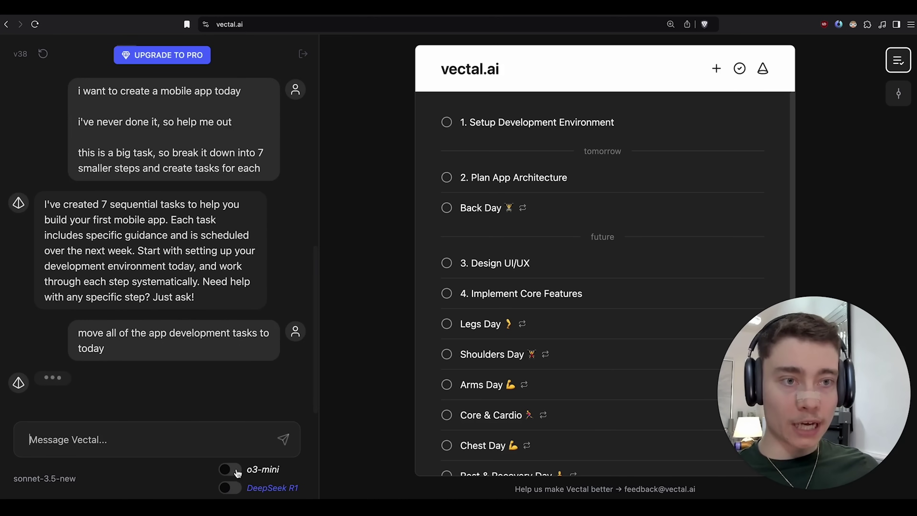
With DeepSeek R1, send 'help me setup the dev environment' plus 'i have no idea what to do'
left_click(233, 487)
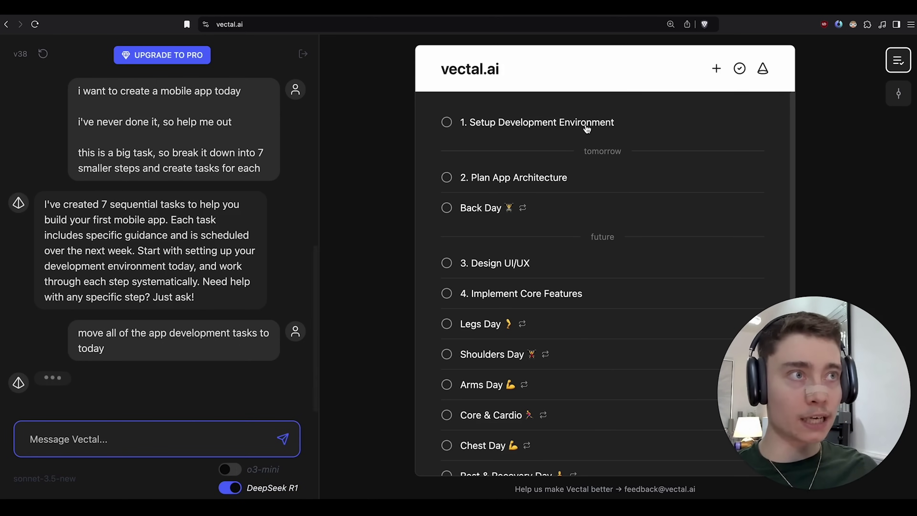
left_click(147, 433)
type("help me ")
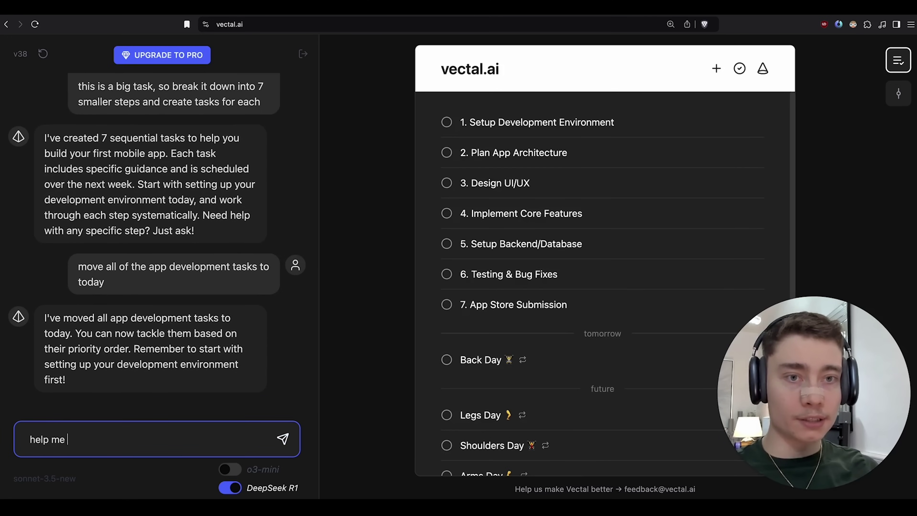
type("setup the dev environ")
type("ment")
key("shift+Return")
key("shift+Return")
type("i have no idea what to do")
key("Return")
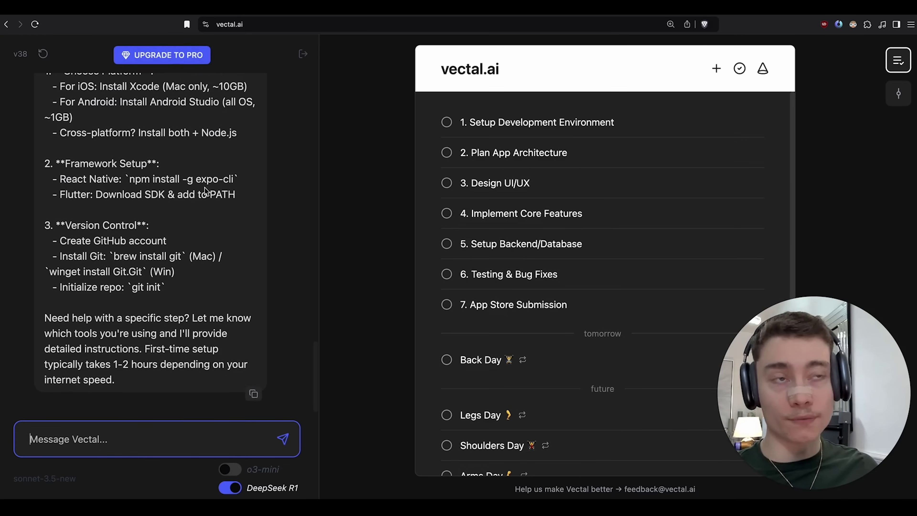
Read DeepSeek R1's setup instructions with its Thinking section collapsed
scroll(231, 253, "up", 15)
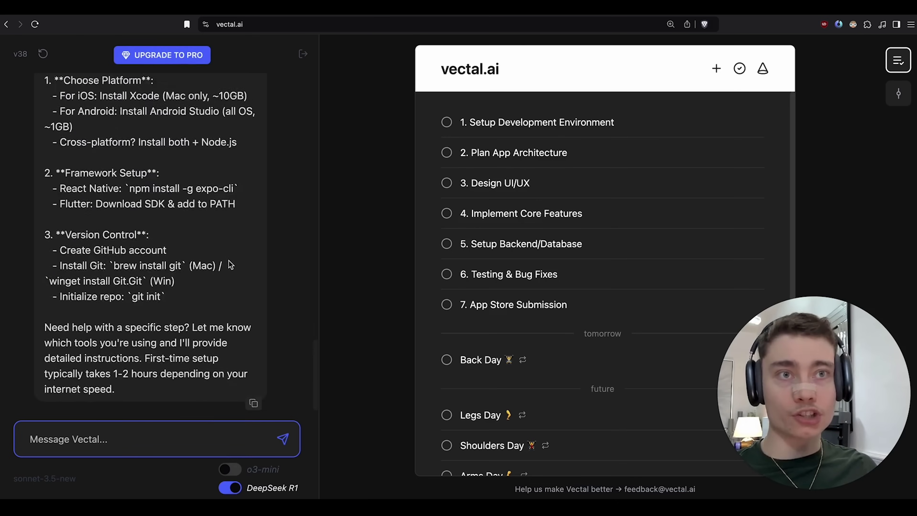
scroll(226, 263, "down", 1)
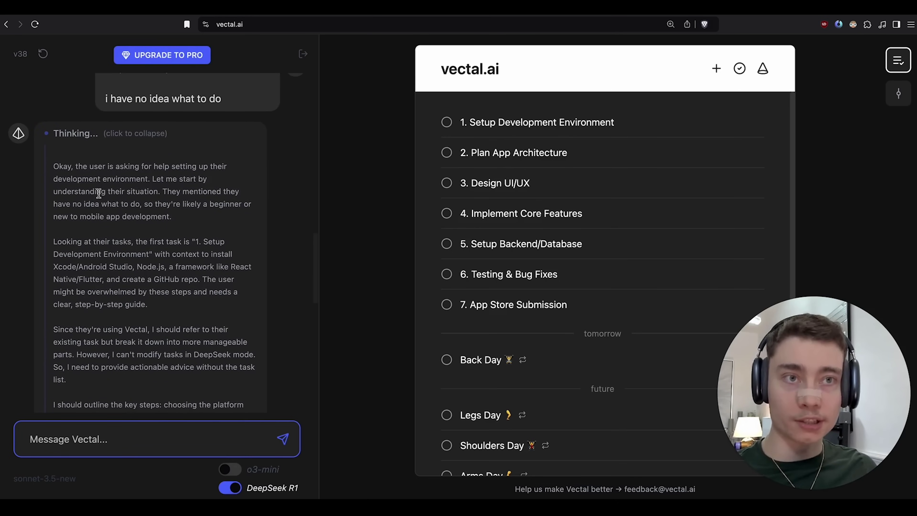
scroll(97, 193, "down", 5)
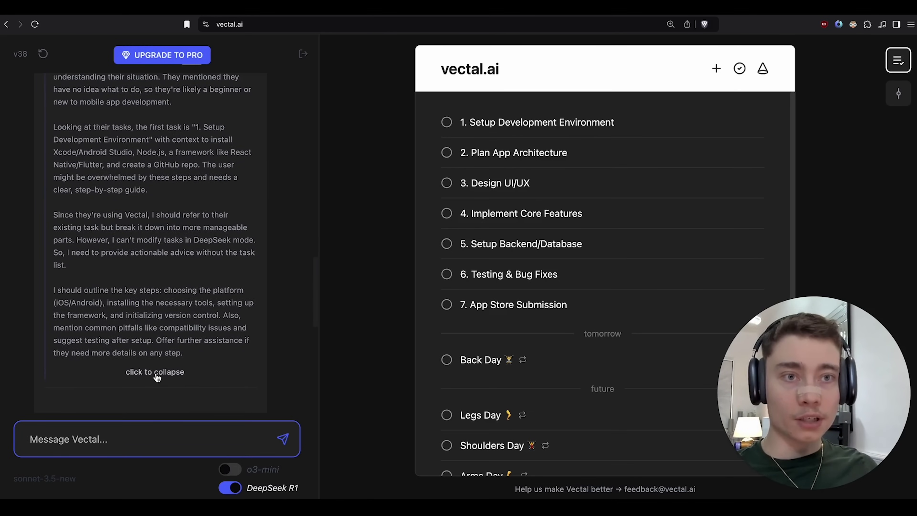
left_click(153, 372)
scroll(179, 251, "down", 2)
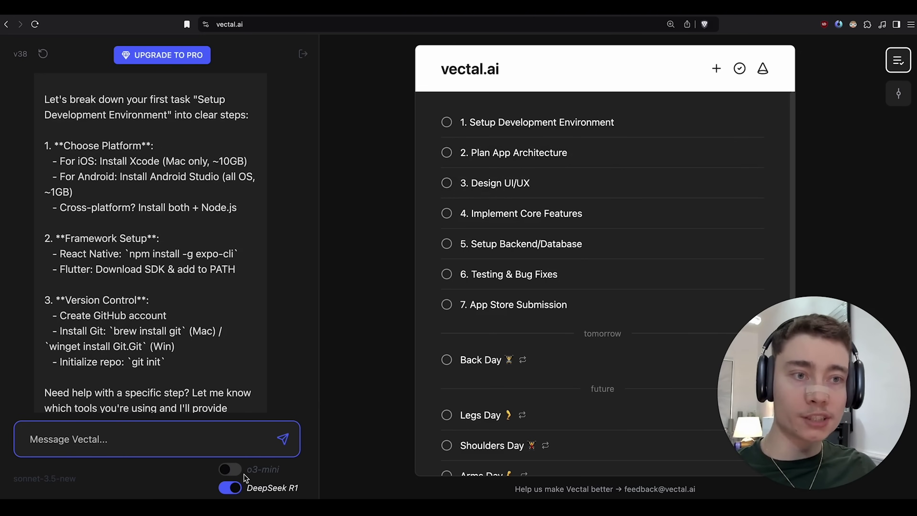
Switch the chat model to o3-mini
left_click(236, 471)
scroll(176, 371, "down", 2)
scroll(144, 325, "up", 7)
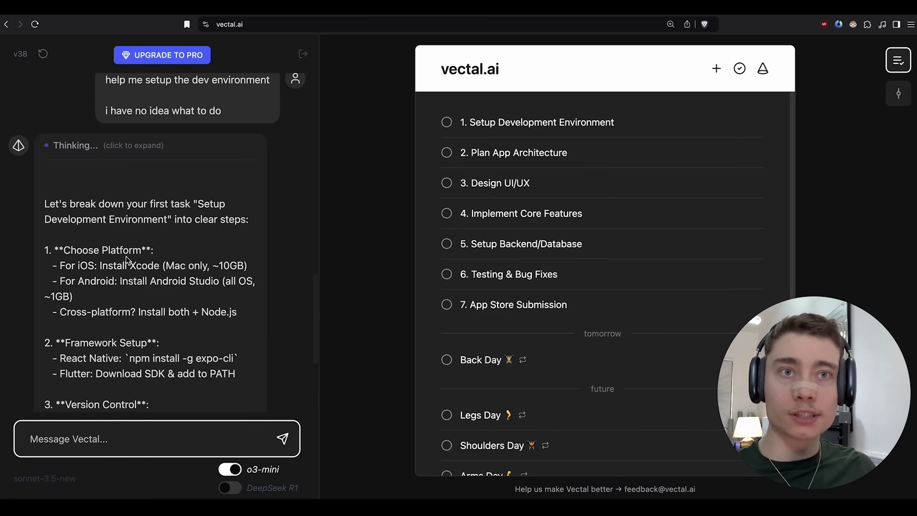
scroll(94, 325, "down", 4)
Ask o3-mini 'help me choose a plat', then switch the chat to DeepSeek R1
type("help me choose a plat")
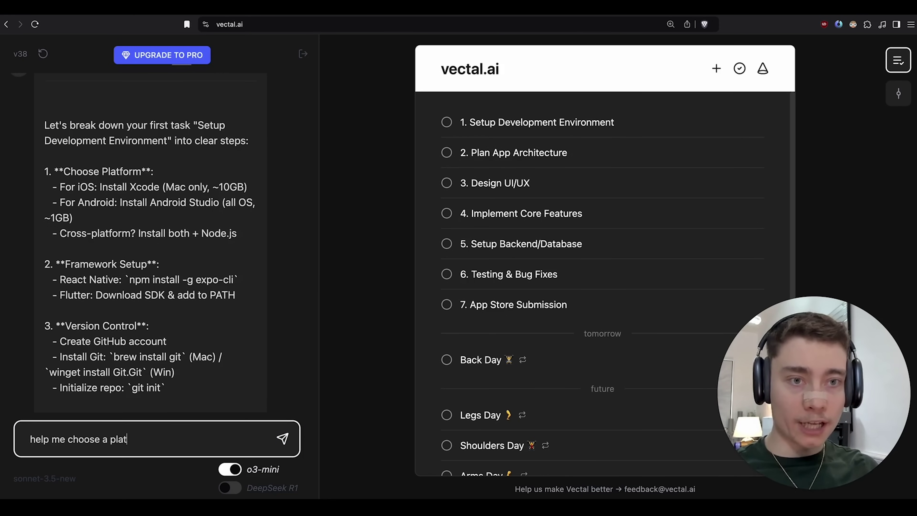
key("Return")
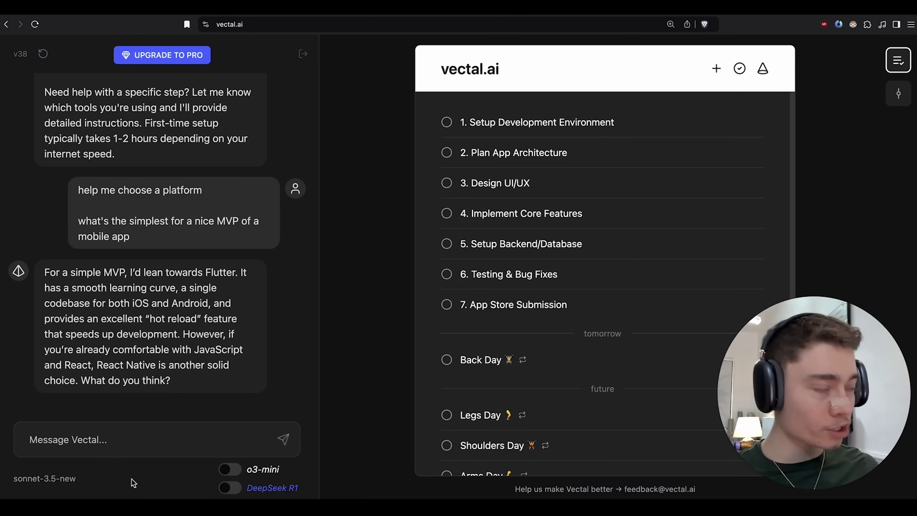
left_click(236, 468)
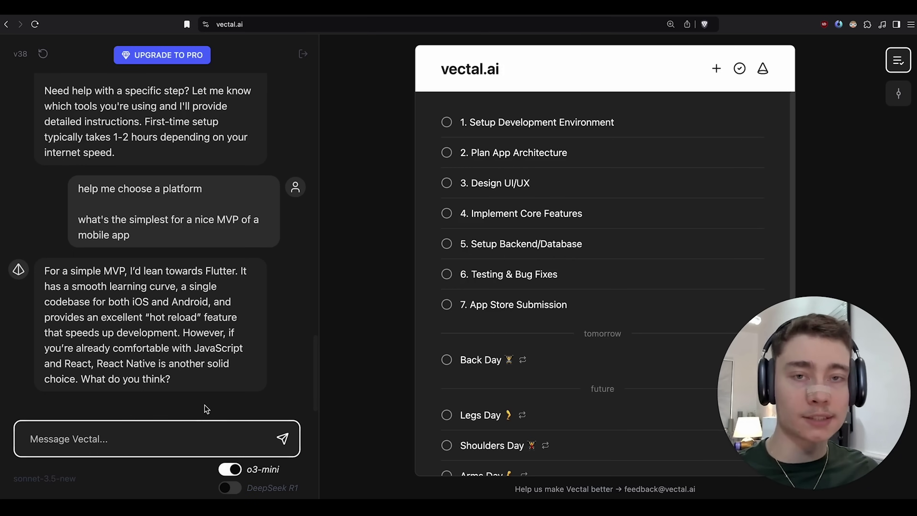
left_click(230, 487)
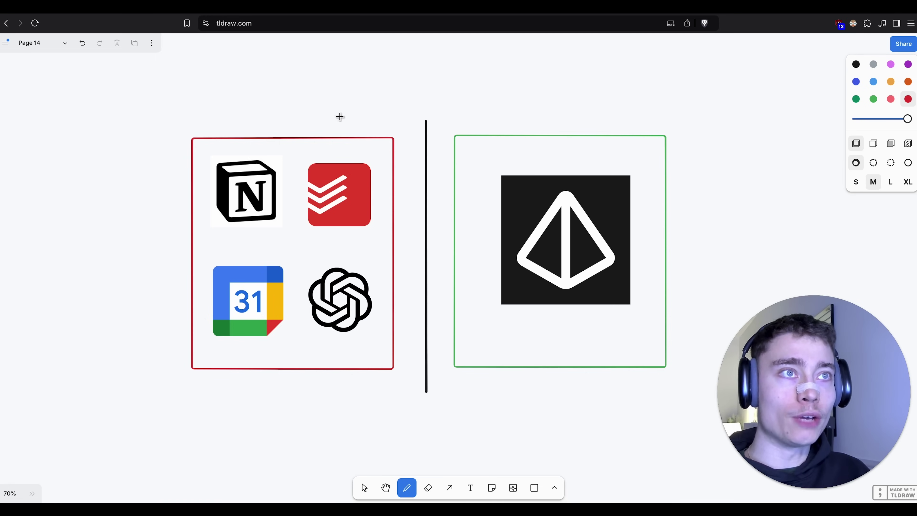
Draw red arrows pointing at the Todoist and Notion icons
mouse_move(339, 108)
left_mouse_down()
mouse_move(339, 159)
mouse_move(355, 151)
left_mouse_up()
left_click_drag(255, 96, 251, 122)
left_click_drag(248, 166, 246, 183)
left_click_drag(230, 153, 267, 162)
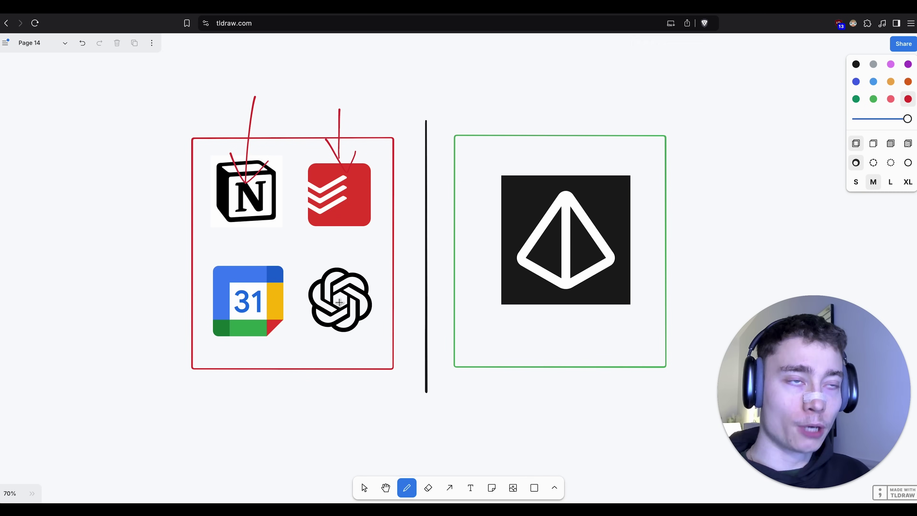
Circle the OpenAI, Calendar, Notion and Todoist icons with red freehand loops
mouse_move(313, 285)
left_mouse_down()
mouse_move(354, 334)
mouse_move(310, 286)
left_mouse_up()
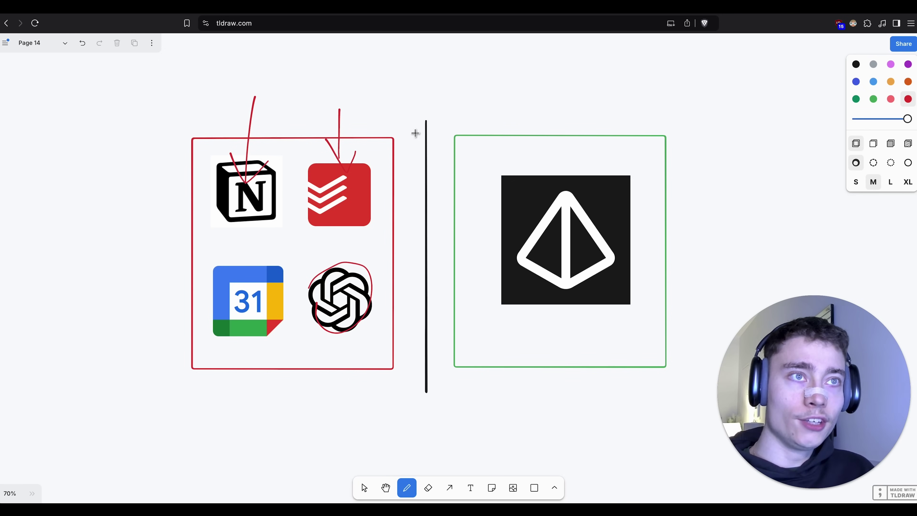
mouse_move(213, 238)
left_mouse_down()
mouse_move(204, 243)
mouse_move(271, 269)
left_mouse_up()
mouse_move(227, 153)
left_mouse_down()
mouse_move(245, 143)
mouse_move(289, 167)
left_mouse_up()
left_click_drag(319, 155, 361, 226)
left_click_drag(427, 191, 285, 159)
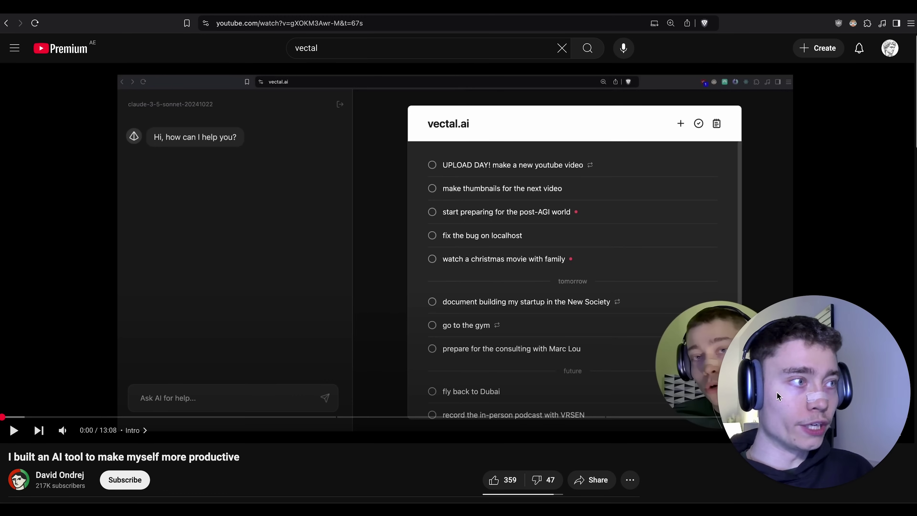
Skip the video ahead to 1:08
left_click_drag(112, 417, 83, 419)
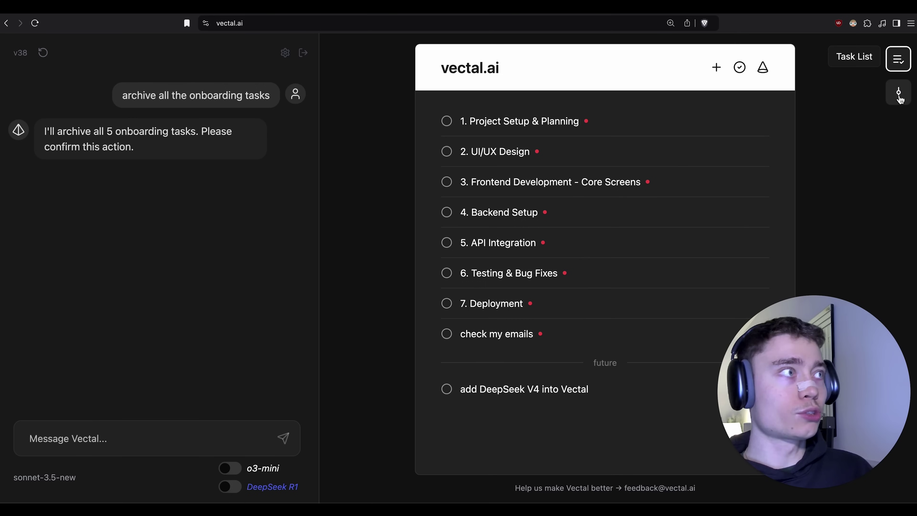
From the Notes timeline, clear the chat history back to the empty start screen
left_click(899, 92)
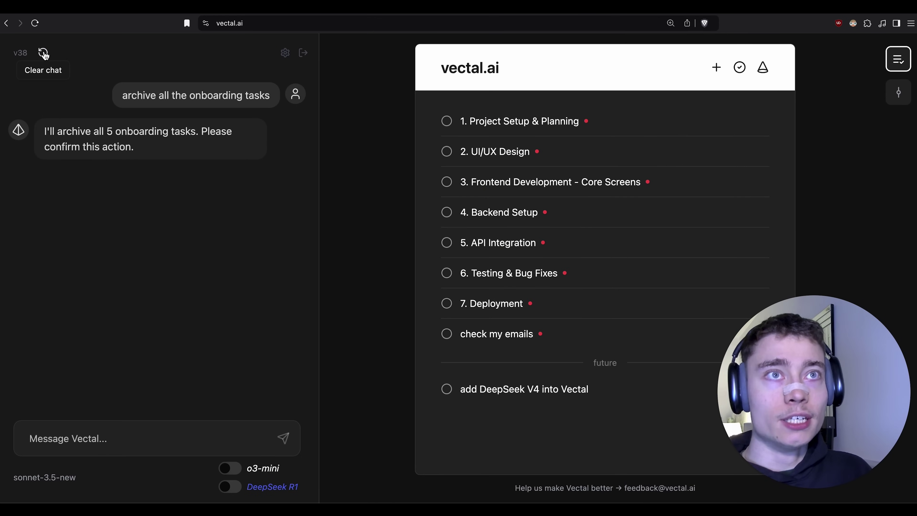
left_click(44, 53)
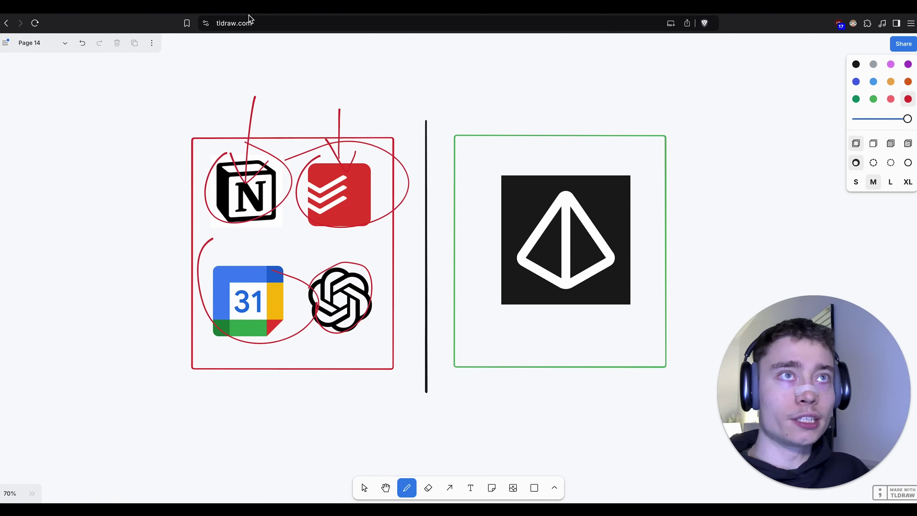
Draw four black freehand loops on empty canvas, nesting smaller loops inside the left, middle and right ones
scroll(409, 212, "down", 10)
left_click_drag(104, 161, 139, 164)
mouse_move(288, 166)
left_mouse_down()
mouse_move(346, 254)
mouse_move(326, 167)
left_mouse_up()
mouse_move(390, 115)
left_mouse_down()
mouse_move(360, 224)
mouse_move(452, 131)
left_mouse_up()
left_click_drag(545, 159, 678, 173)
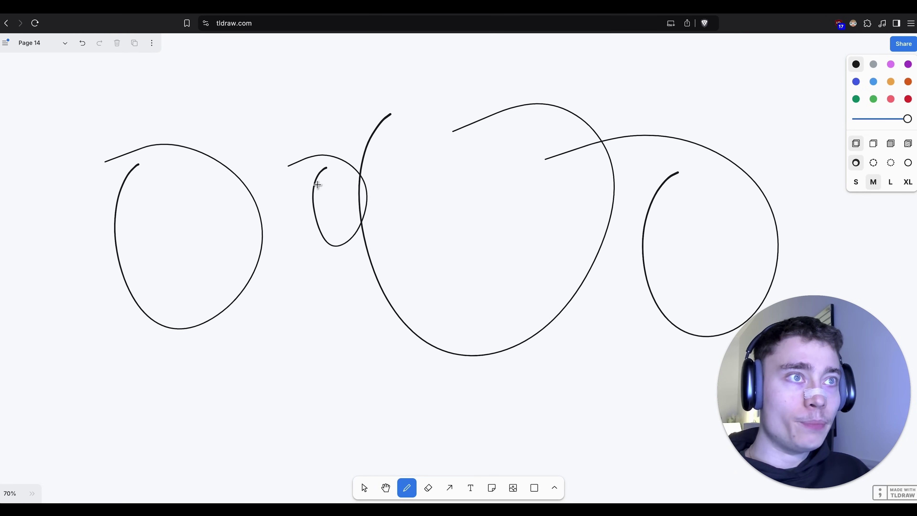
left_click_drag(168, 176, 195, 161)
left_click_drag(389, 153, 377, 186)
left_click_drag(381, 219, 340, 150)
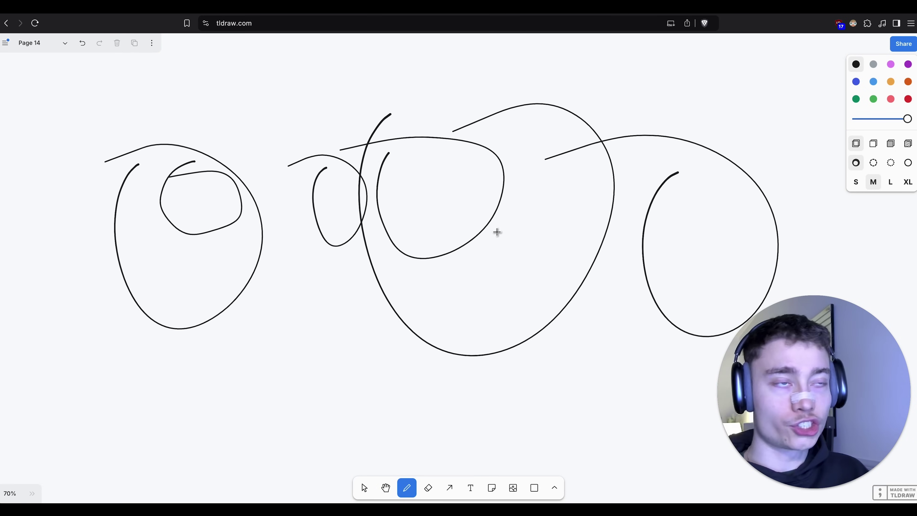
left_click_drag(677, 173, 713, 179)
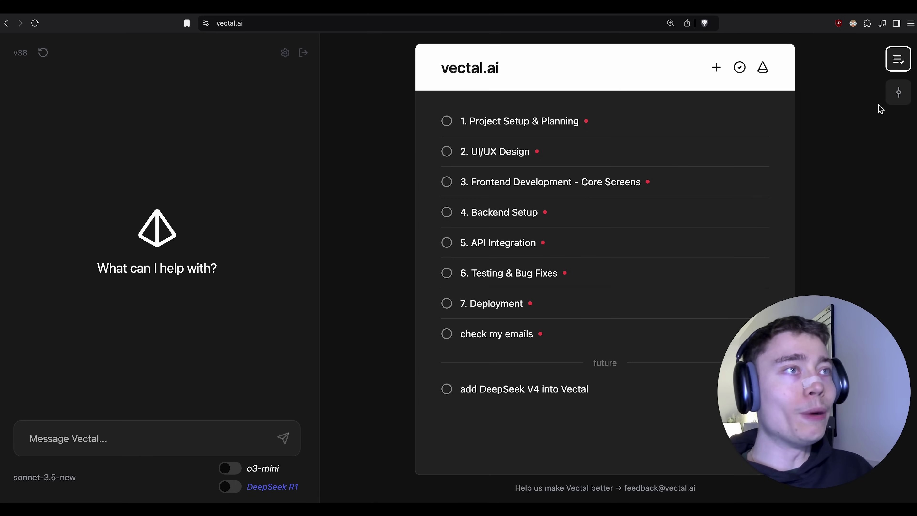
Glance at the Notes timeline, then return to the task list
left_click(891, 96)
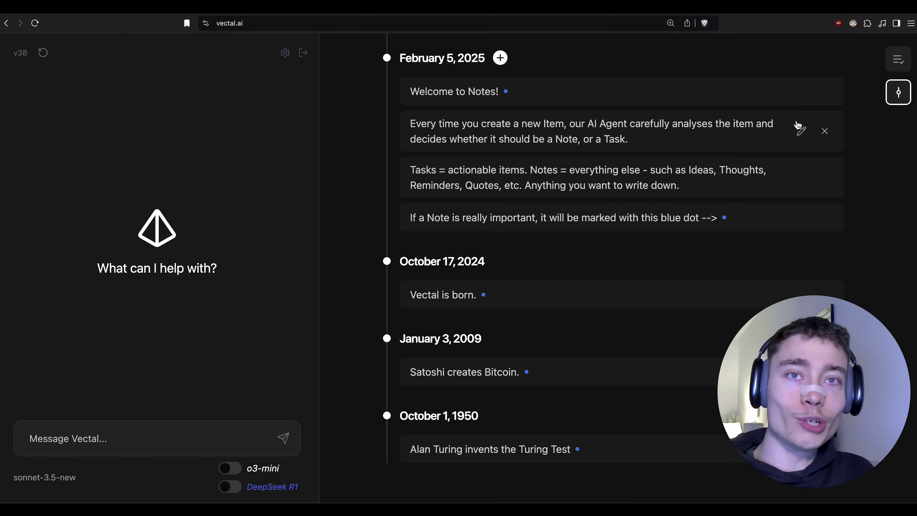
left_click(897, 58)
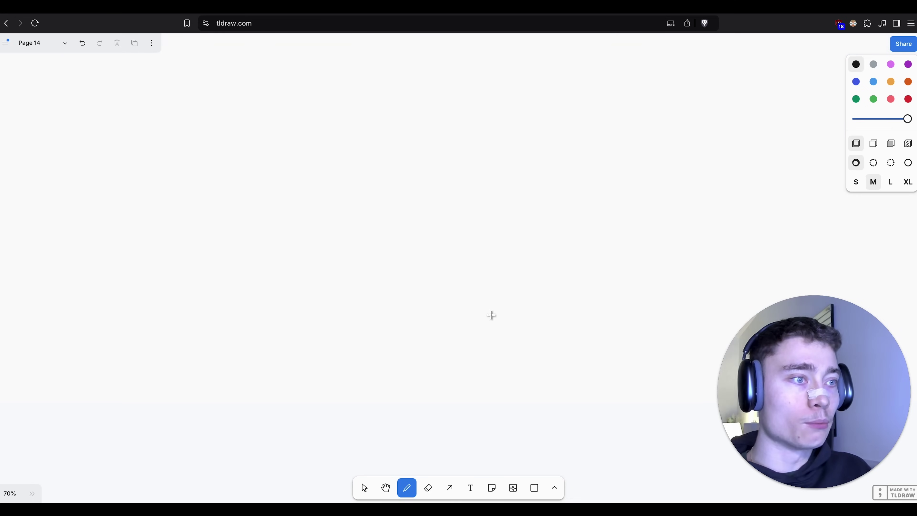
Draw a large rectangle, then a small light-red circle in its lower-right corner
left_click(534, 488)
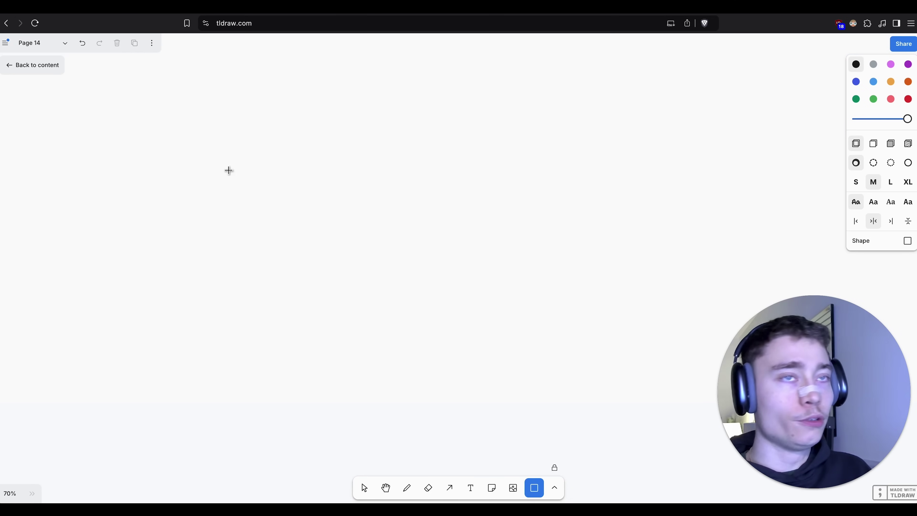
mouse_move(104, 93)
left_mouse_down()
mouse_move(352, 288)
mouse_move(536, 399)
mouse_move(603, 368)
left_mouse_up()
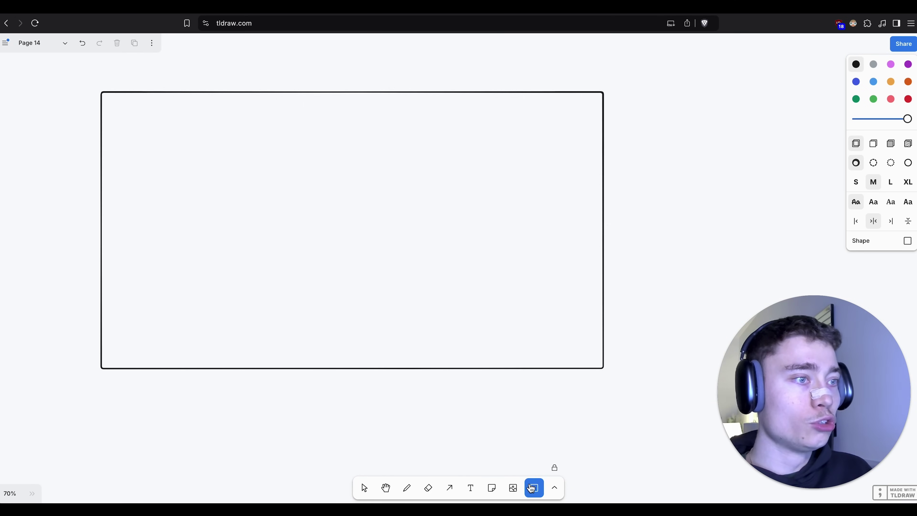
left_click(554, 487)
left_click(546, 393)
left_click(890, 99)
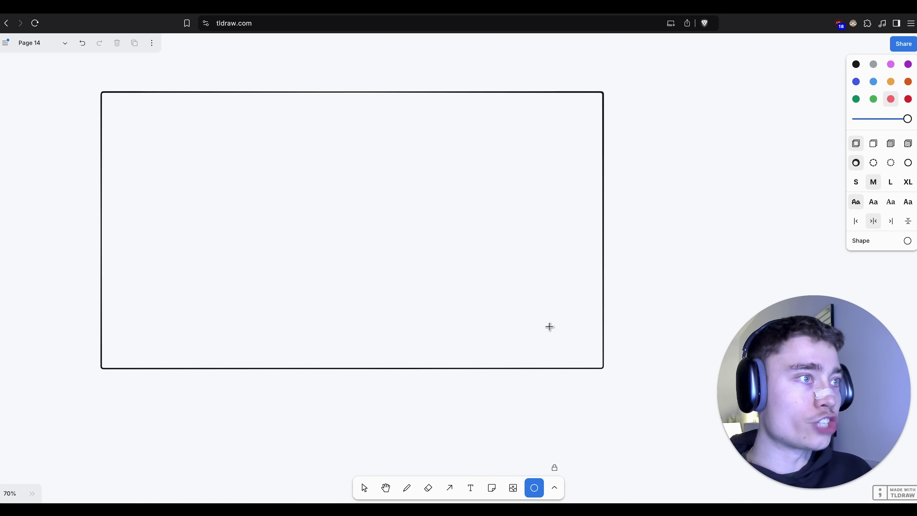
left_click_drag(547, 322, 579, 354)
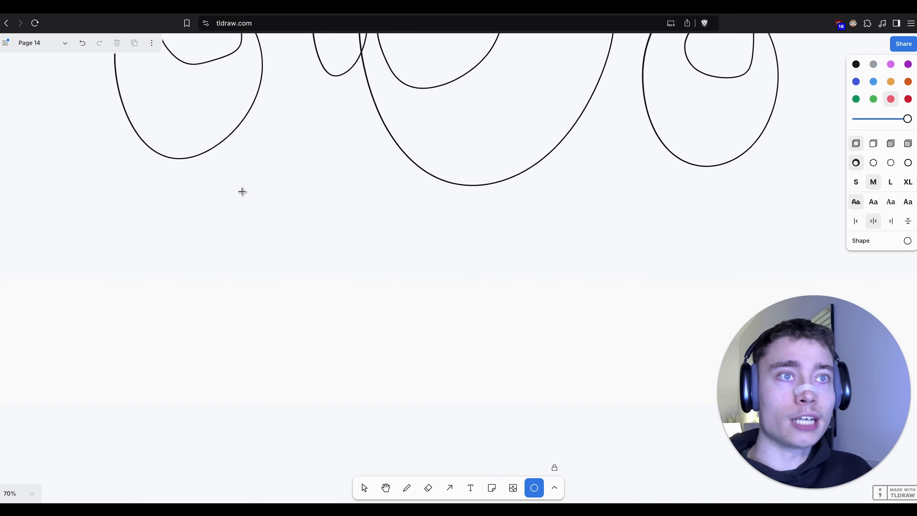
scroll(253, 186, "up", 4)
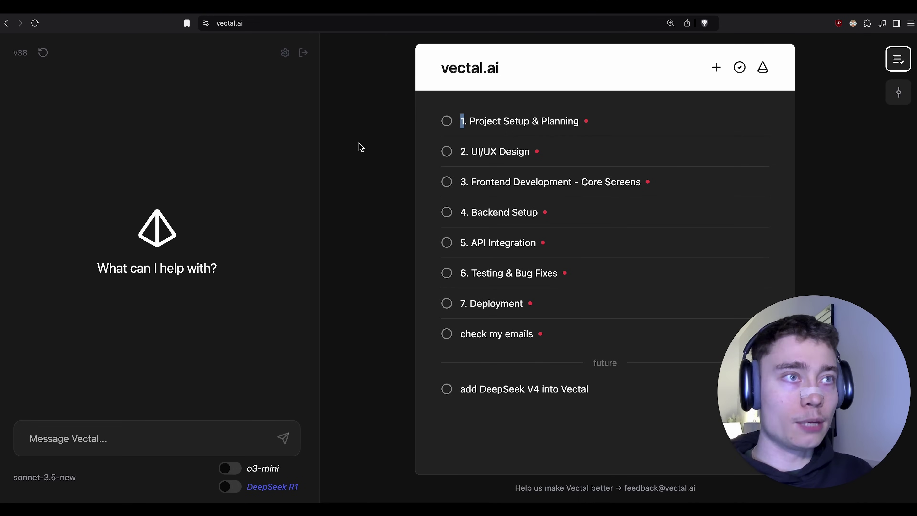
Open and dismiss the new-item form several times, ending on the Notes timeline
key("n")
key("Escape")
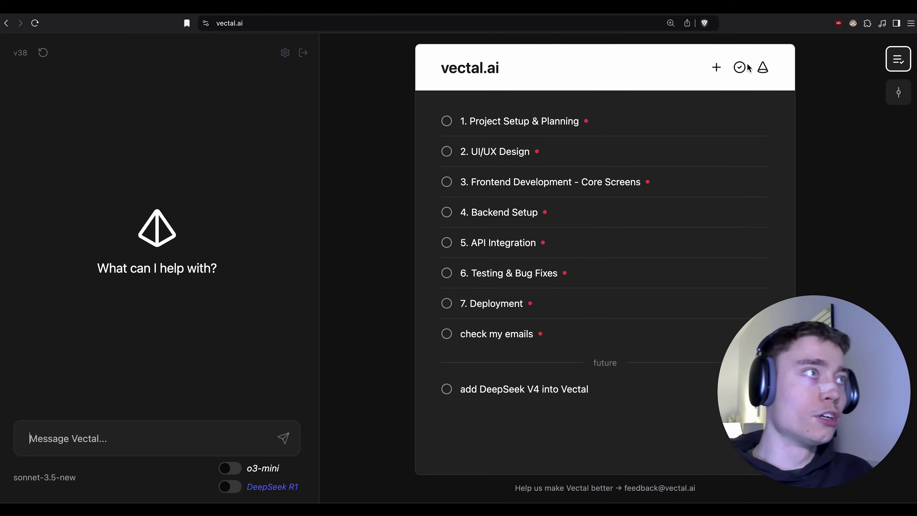
left_click(716, 68)
key("Escape")
left_click(902, 94)
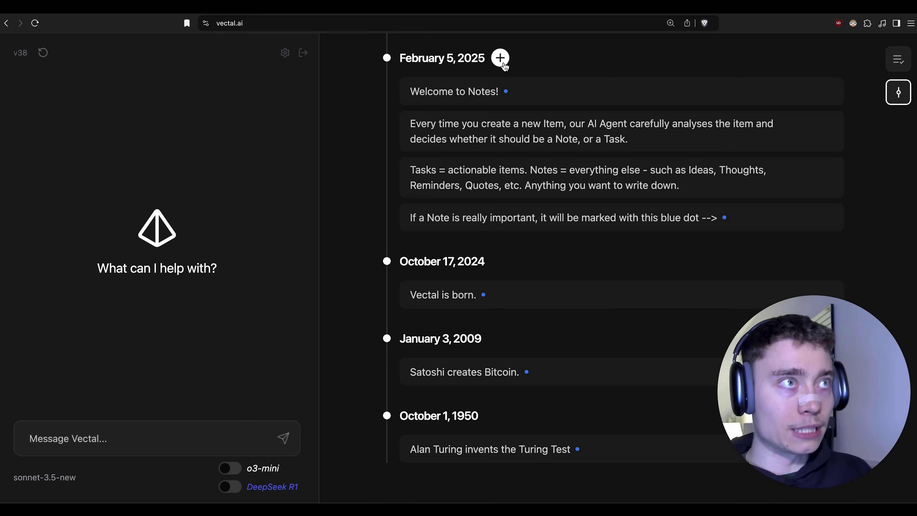
left_click(899, 59)
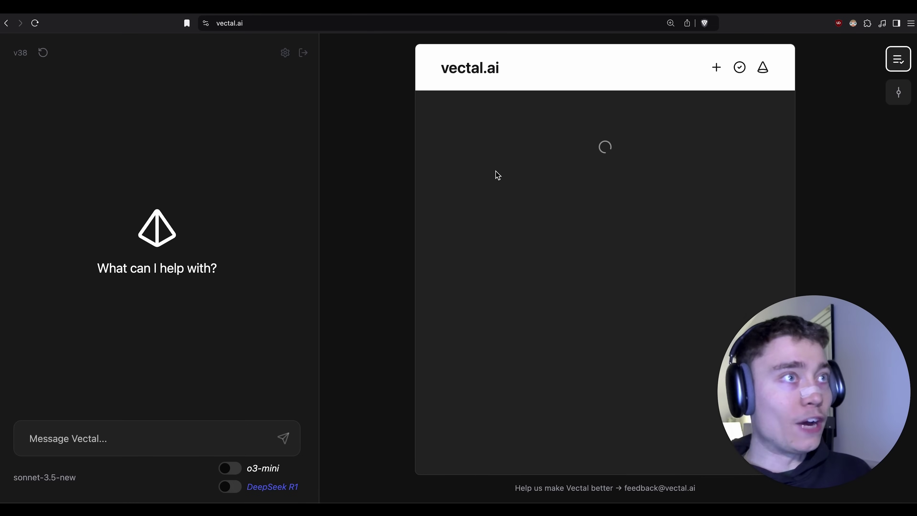
key("n")
key("Escape")
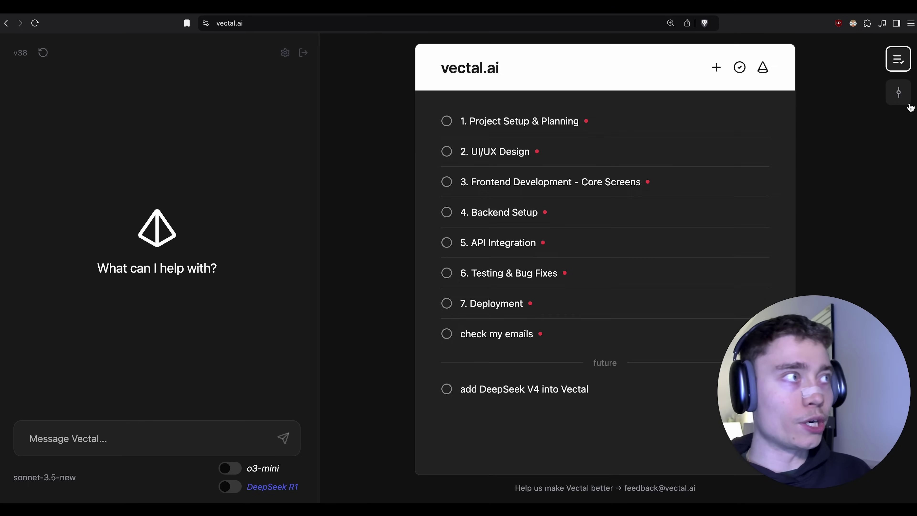
left_click(898, 93)
Add item 'buy new shoes' with context 'i only have one pair and they just broke down'
key("n")
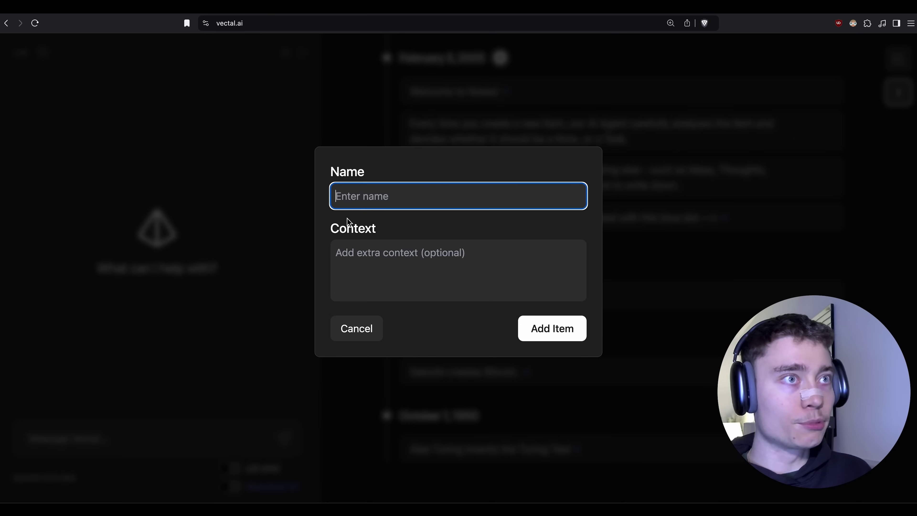
left_click(397, 299)
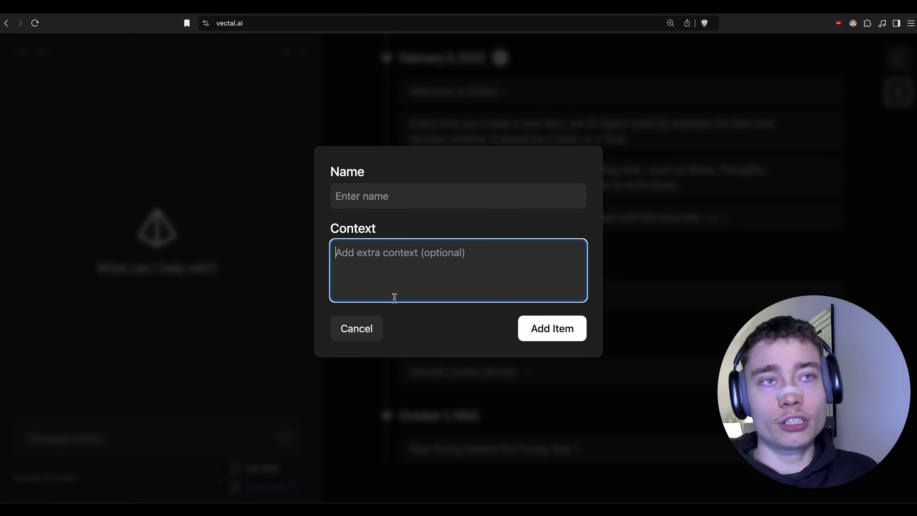
left_click(379, 208)
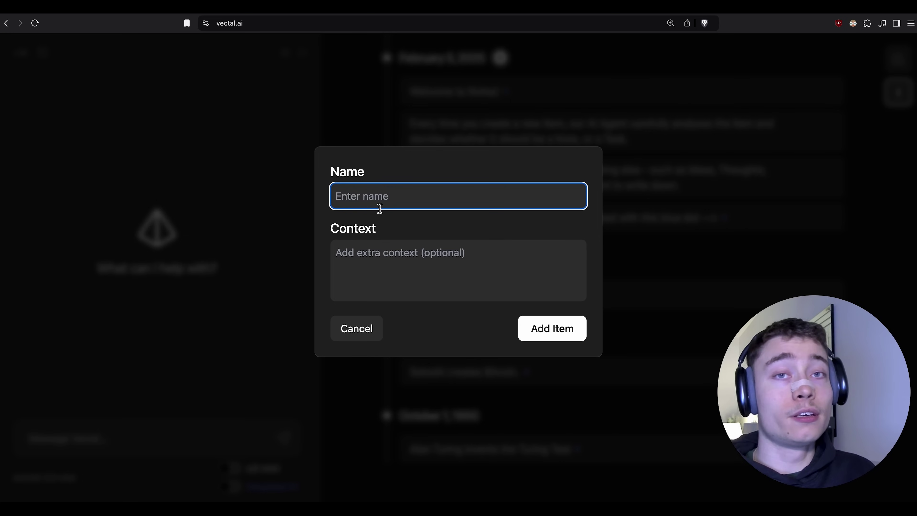
left_click(363, 270)
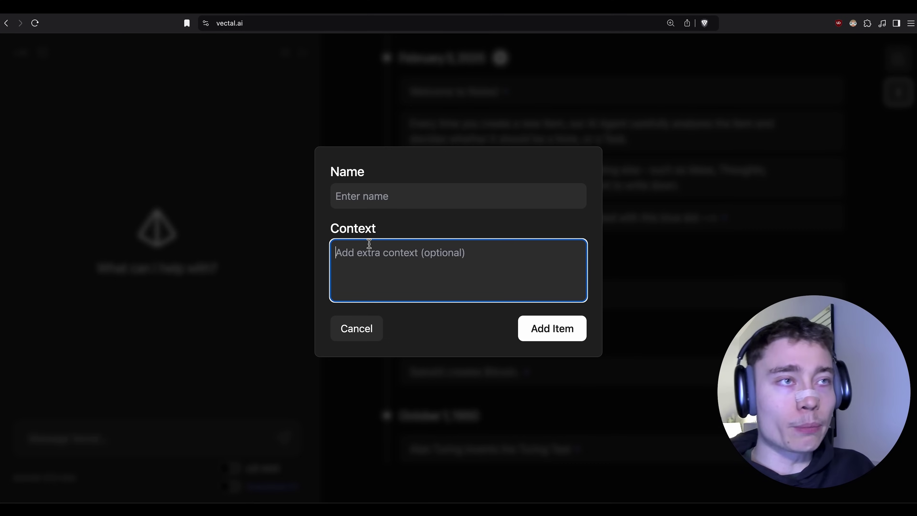
left_click(361, 190)
left_click(380, 266)
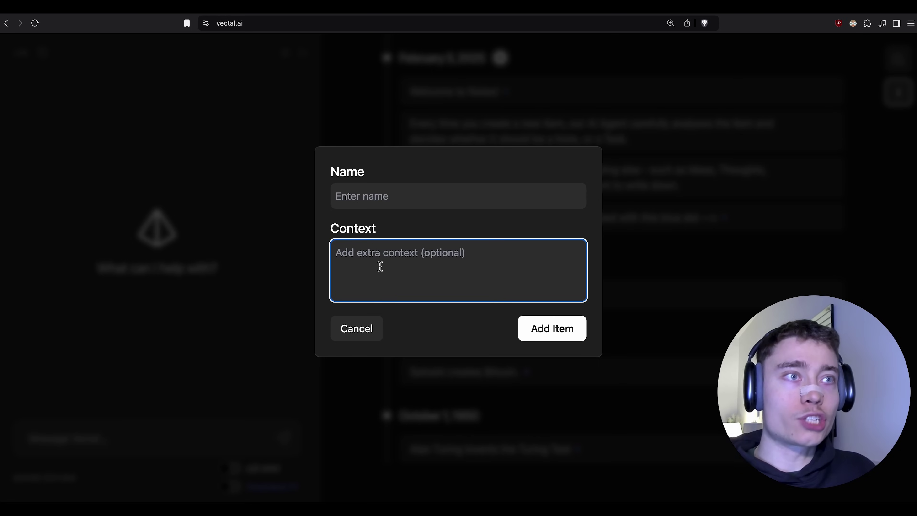
left_click(383, 188)
type("buy new shoes")
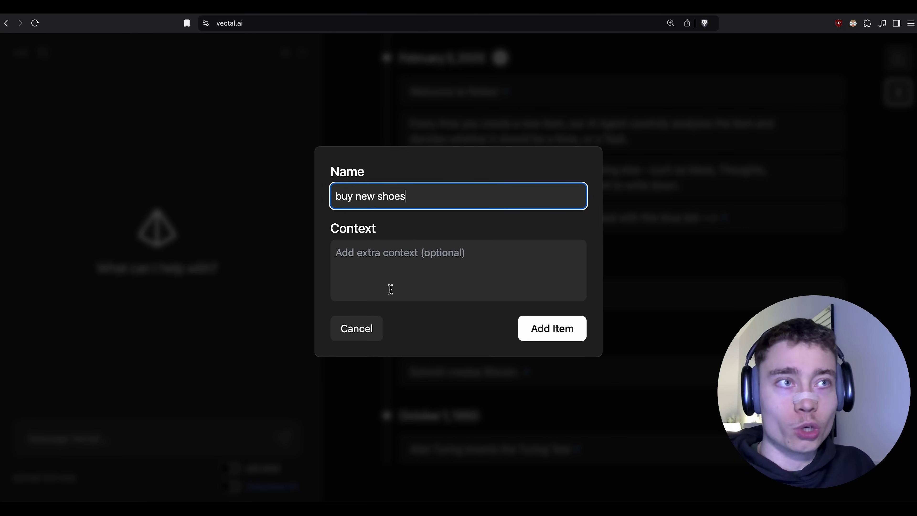
left_click(390, 288)
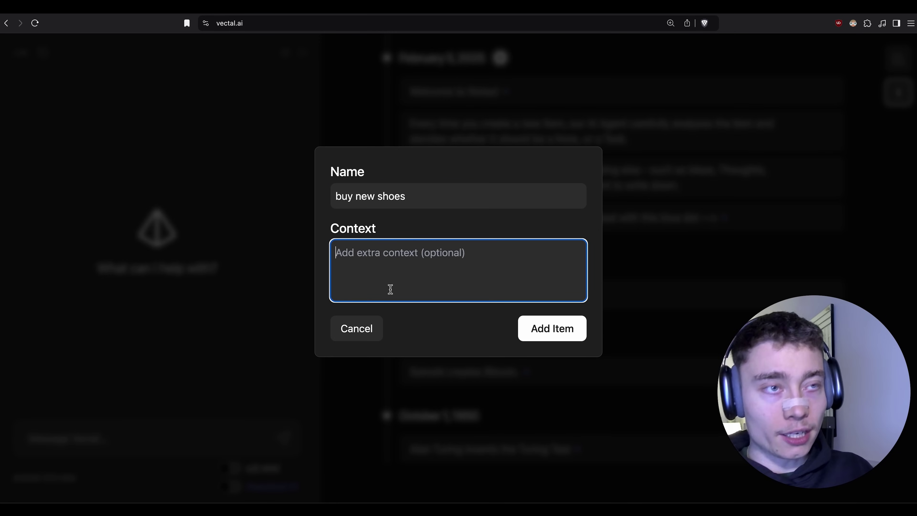
type("i only have one pair an")
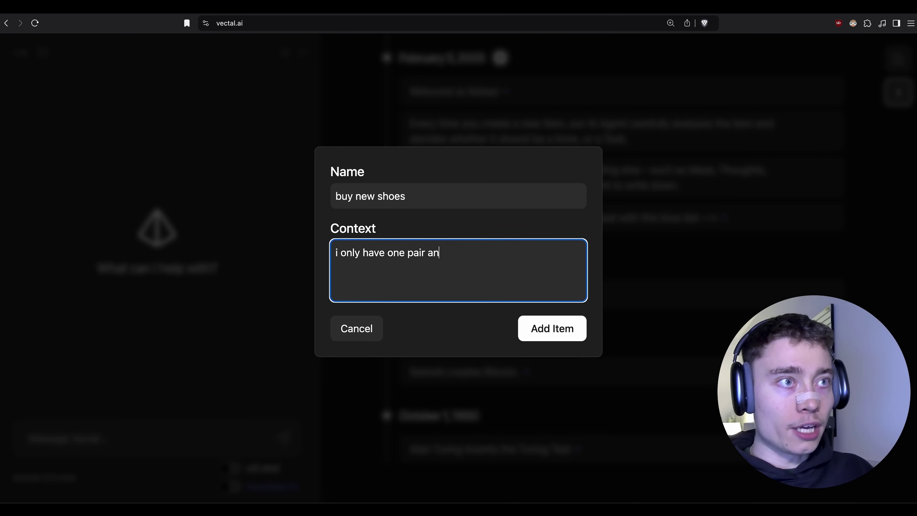
type("d they just broke down")
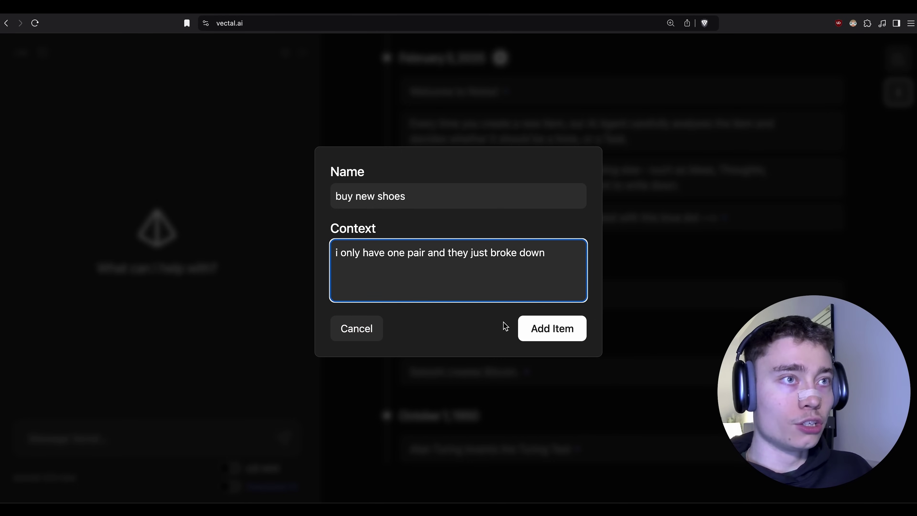
left_click(561, 335)
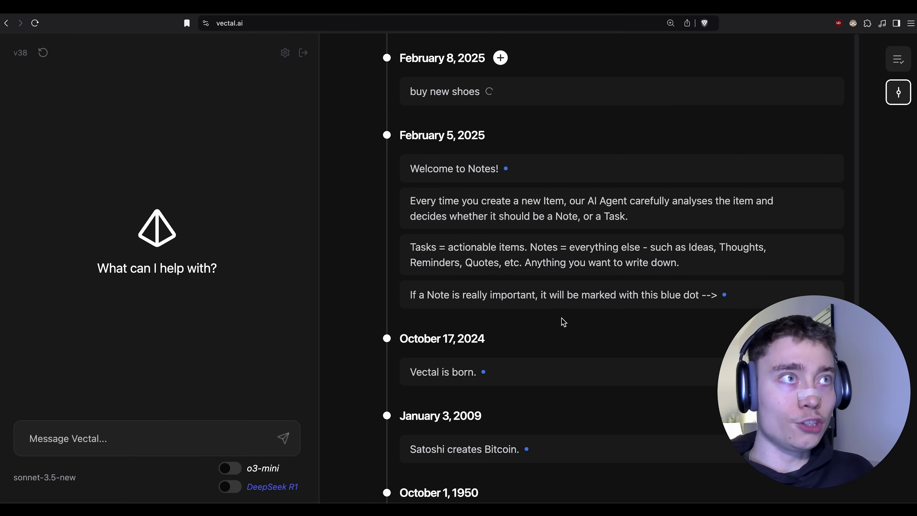
Check User Context, then restore 'go to the gym' from Completed Tasks to the active list
left_click(898, 60)
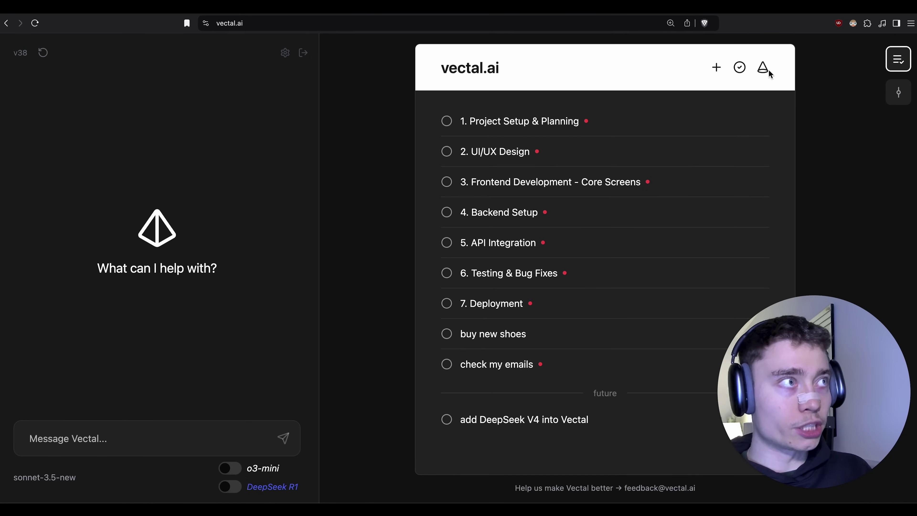
left_click(762, 69)
left_click(780, 130)
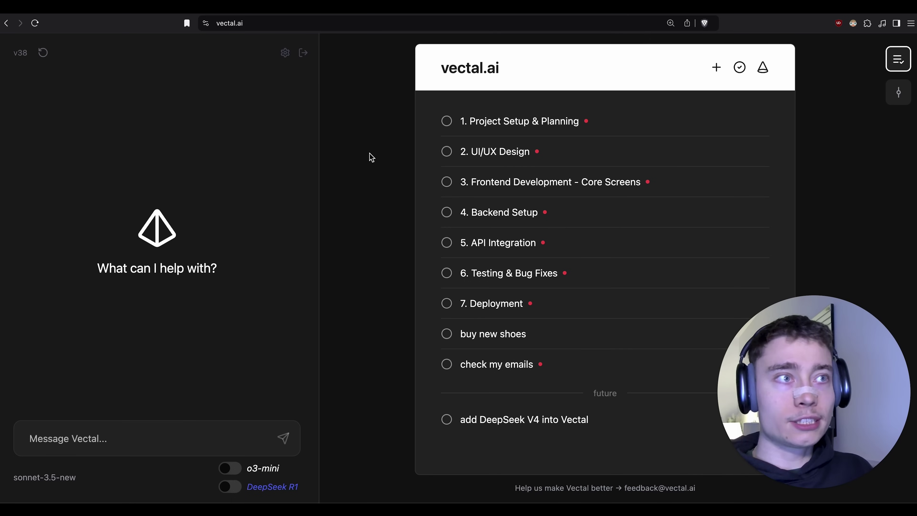
left_click(738, 68)
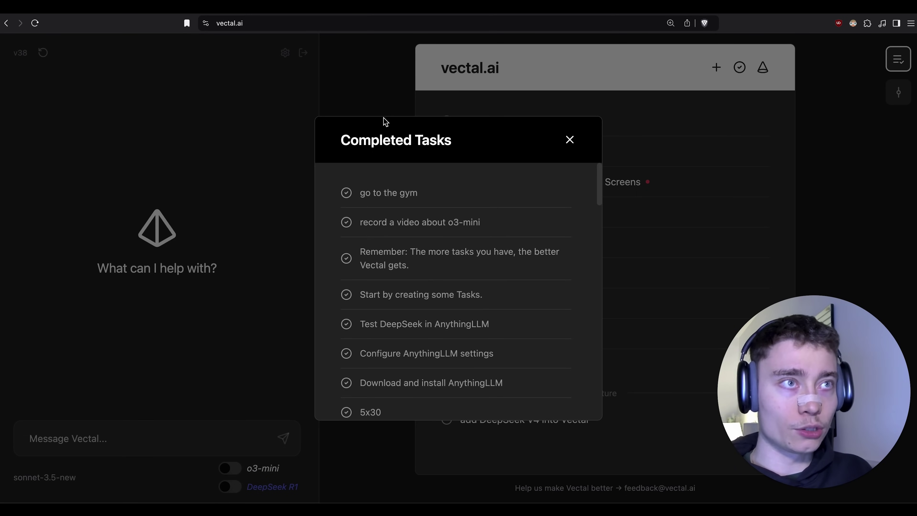
left_click(347, 198)
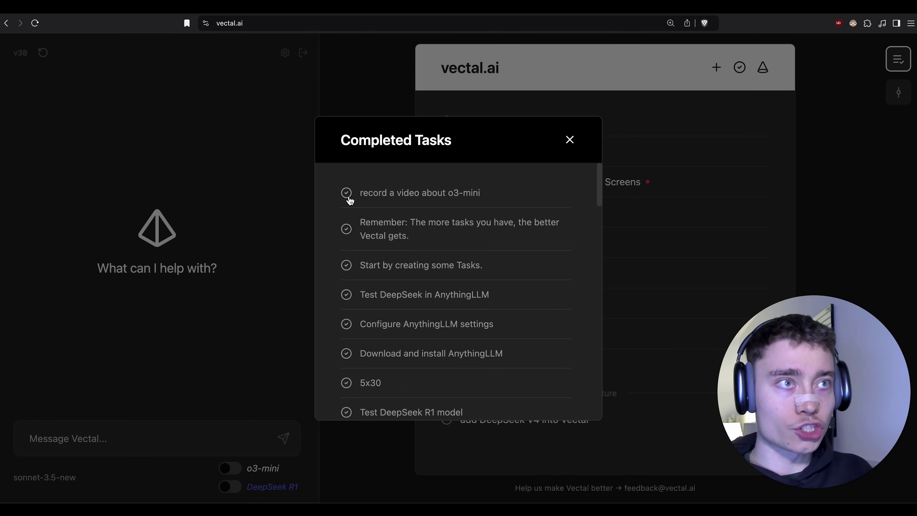
key("Escape")
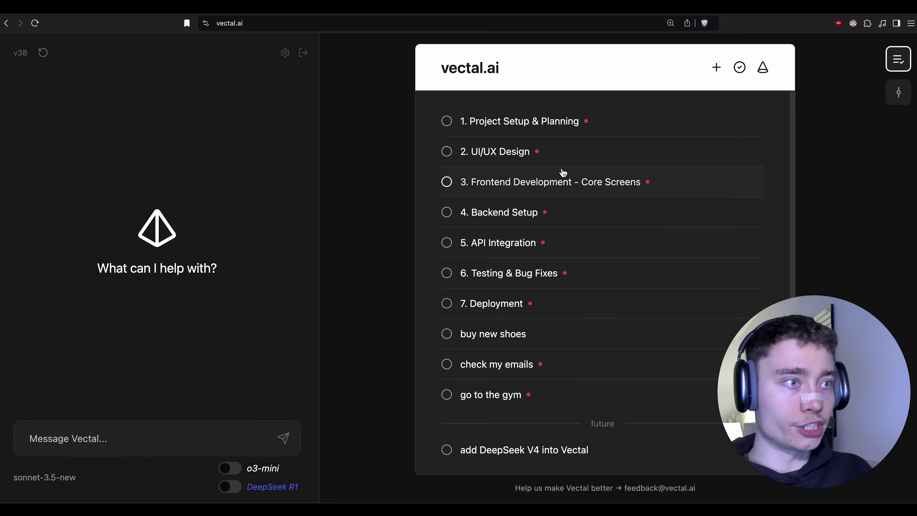
scroll(563, 173, "down", 1)
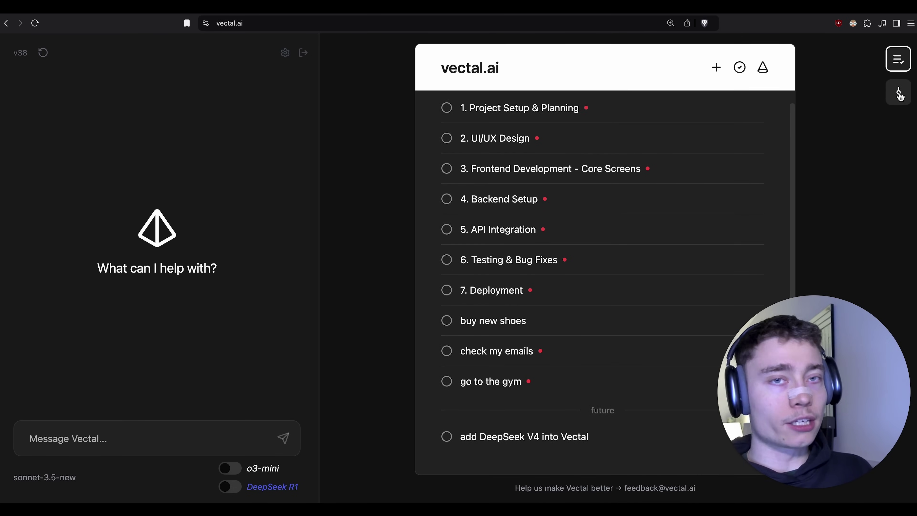
Expand the Notes timeline note about how new items are sorted, then return to tasks
left_click(899, 93)
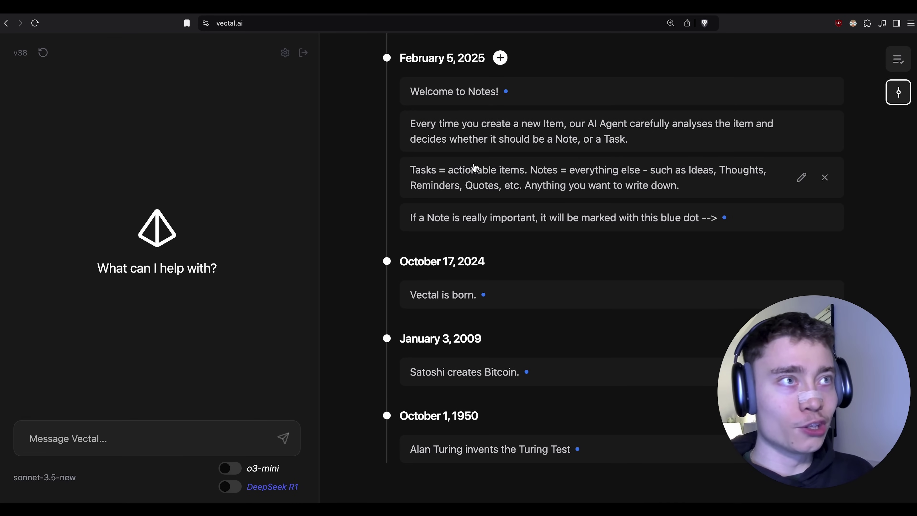
left_click(507, 131)
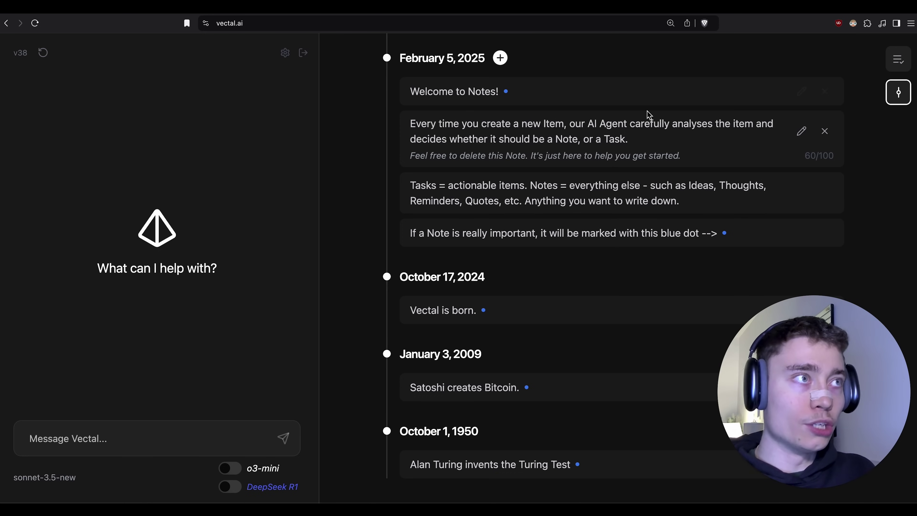
left_click(896, 59)
Open and cancel the new-item form from both the task list and the Notes timeline
key("n")
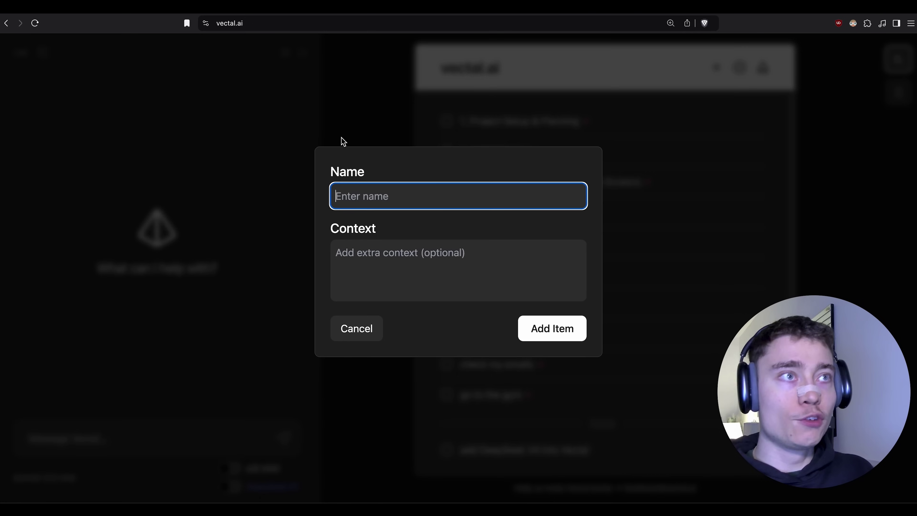
left_click(380, 114)
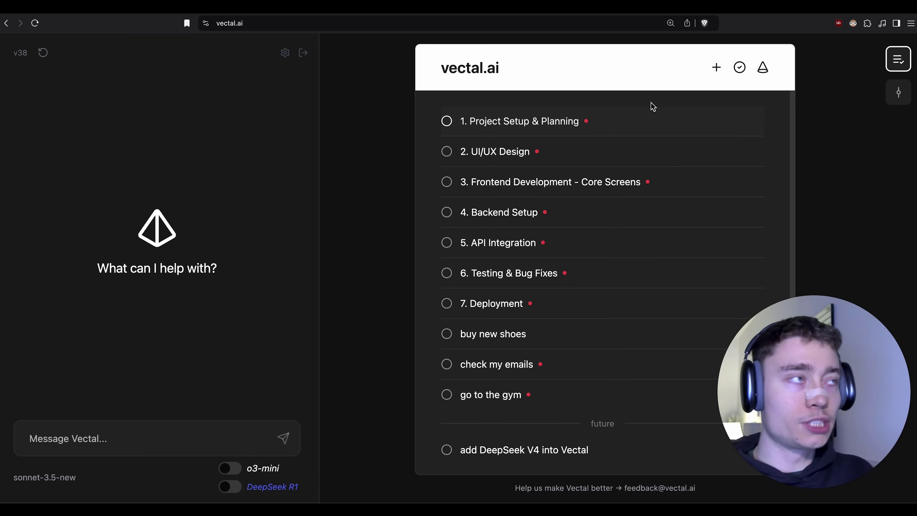
left_click(898, 93)
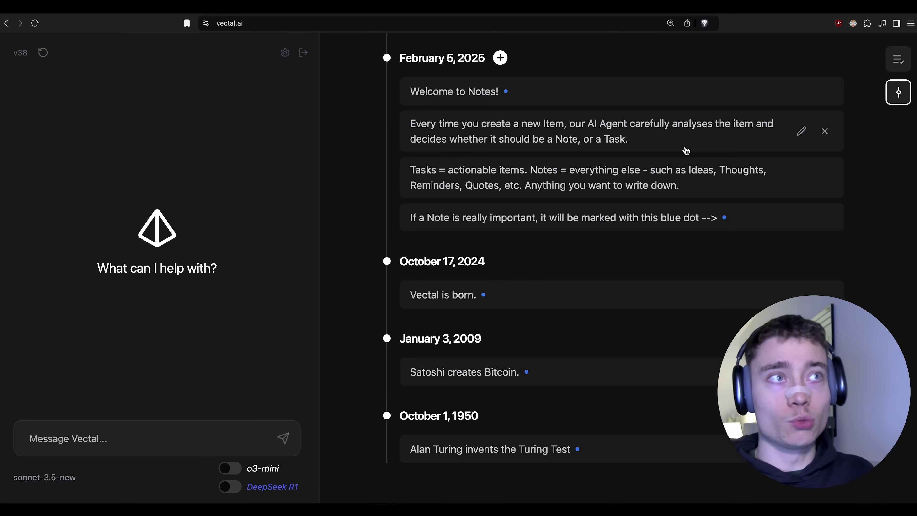
key("n")
left_click(332, 123)
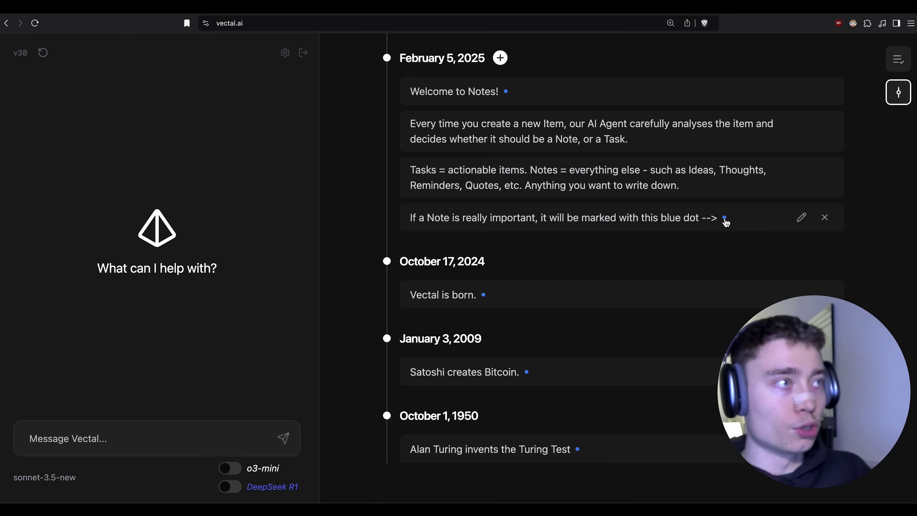
mouse_move(727, 221)
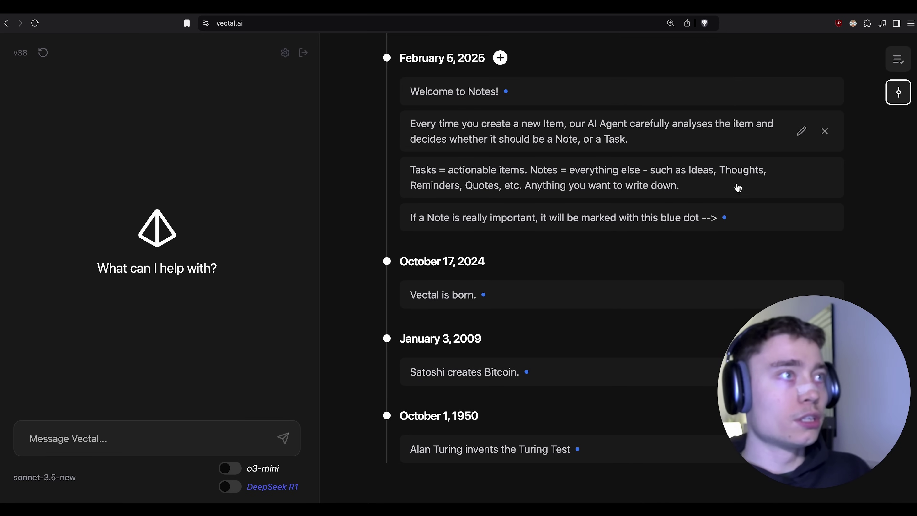
Type test lines into the 'Tasks = actionable items' note, then cancel without saving
left_click(802, 178)
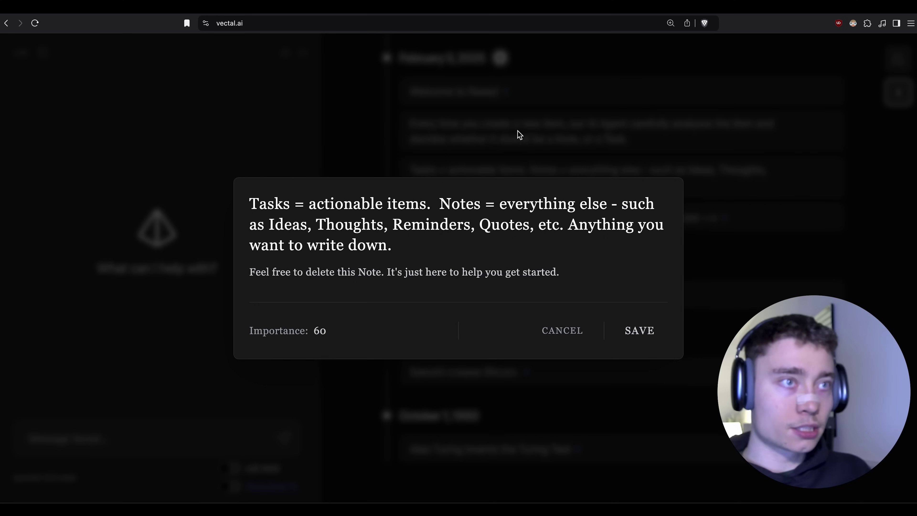
triple_click(360, 208)
left_click(433, 272)
left_click(564, 273)
key("Return")
type("a;skjdflakj")
key("Return")
key("Return")
type("as;lkdfj")
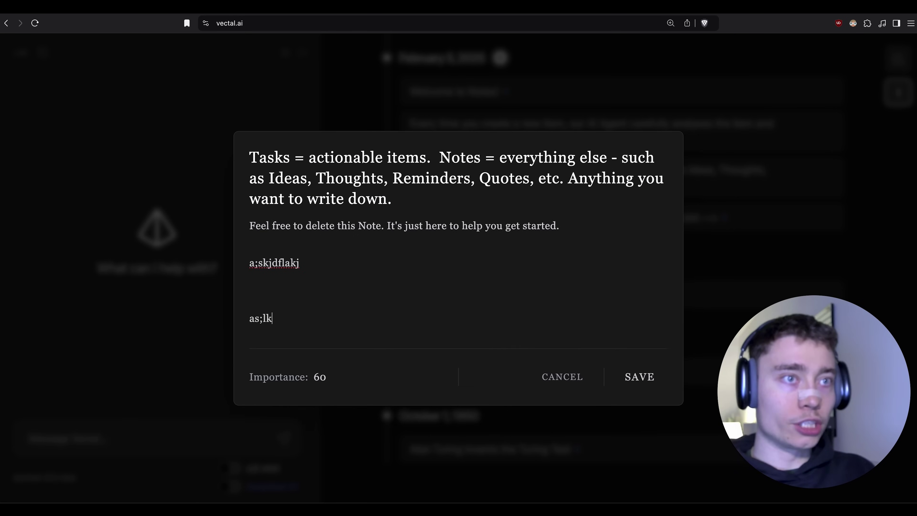
left_click(392, 198)
key("Return")
type("adfadf")
left_click(693, 237)
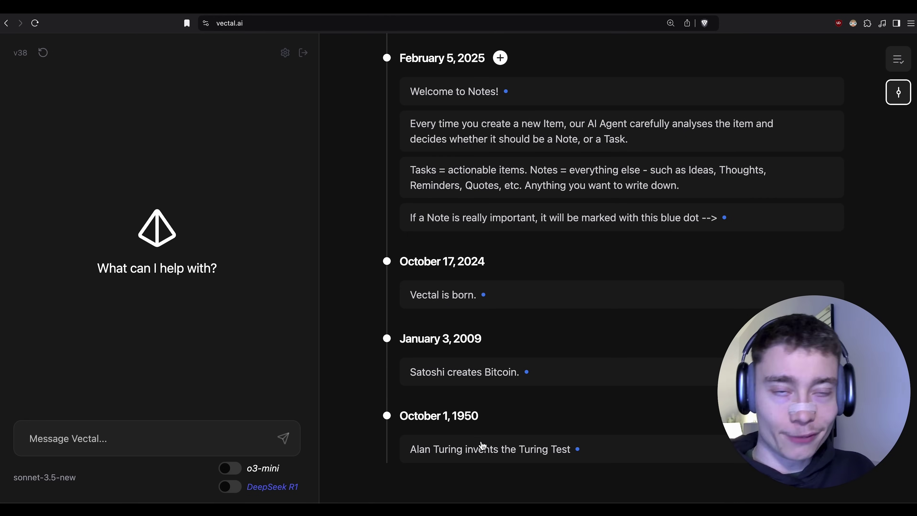
Expand and collapse the Alan Turing, Satoshi creates Bitcoin and Vectal is born notes
left_click(484, 455)
left_click(497, 408)
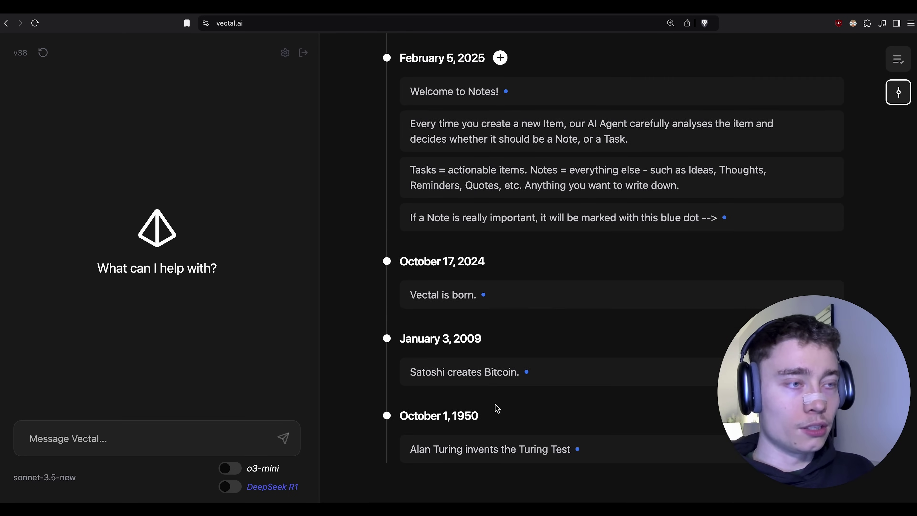
left_click(426, 374)
left_click(426, 374)
left_click(485, 300)
left_click(484, 292)
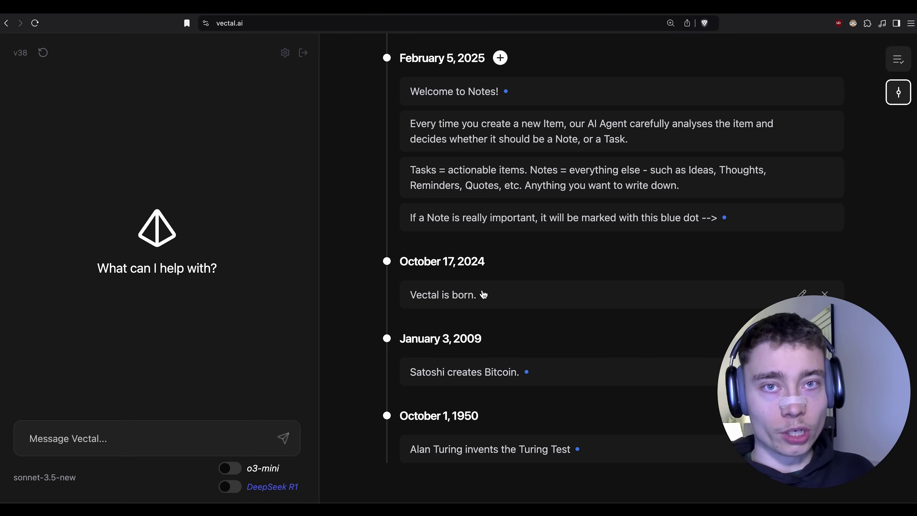
left_click(484, 294)
left_click(485, 295)
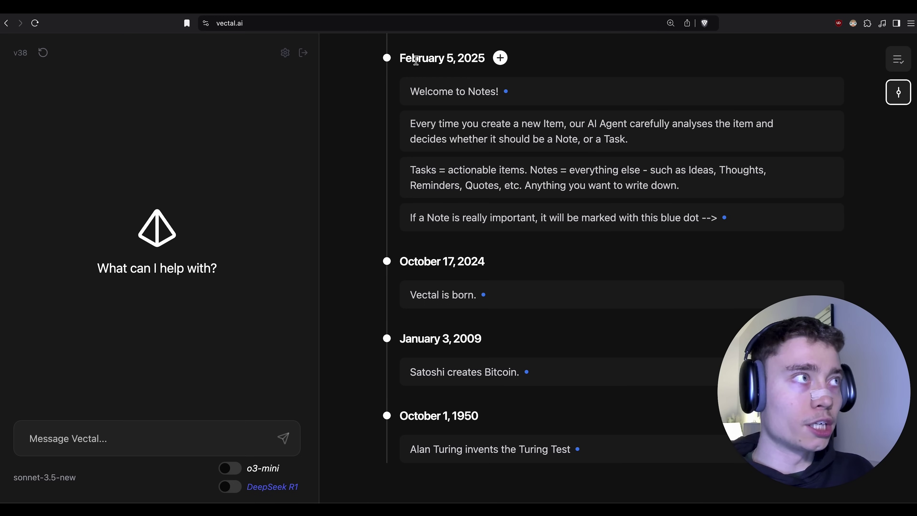
left_click_drag(402, 58, 485, 58)
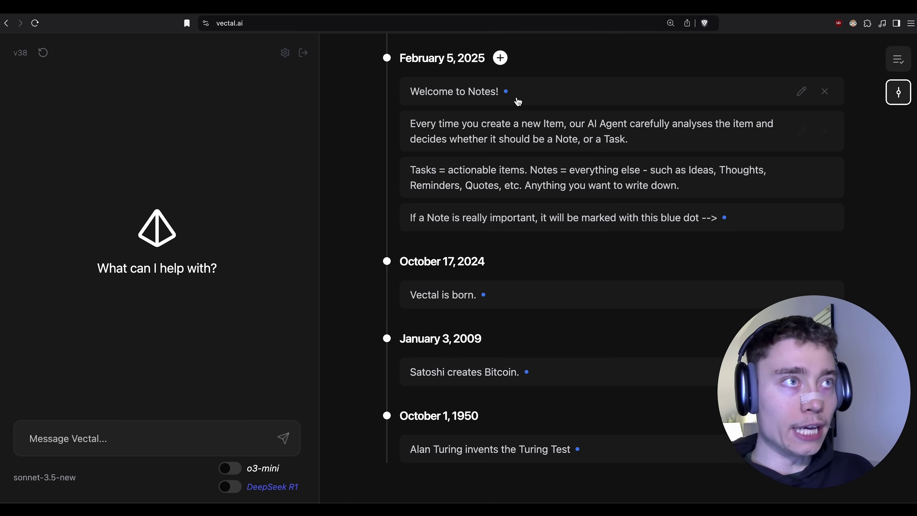
Open User Context and delete the leftover 'a' from the Work Description field
key("t")
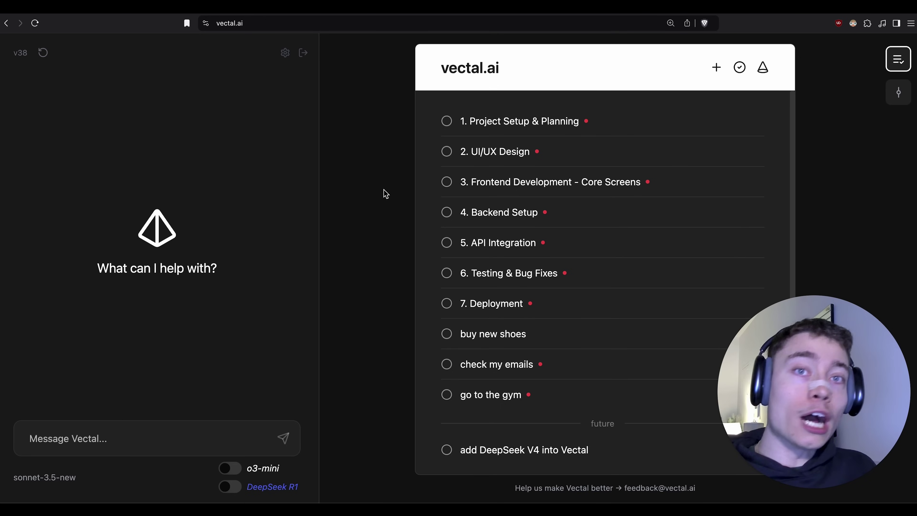
left_click(763, 68)
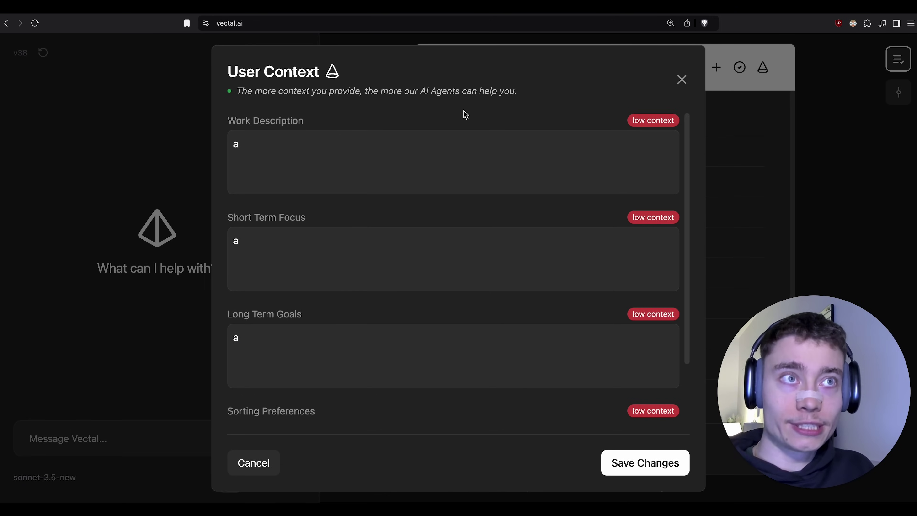
scroll(307, 141, "down", 2)
scroll(363, 198, "up", 2)
left_click(359, 190)
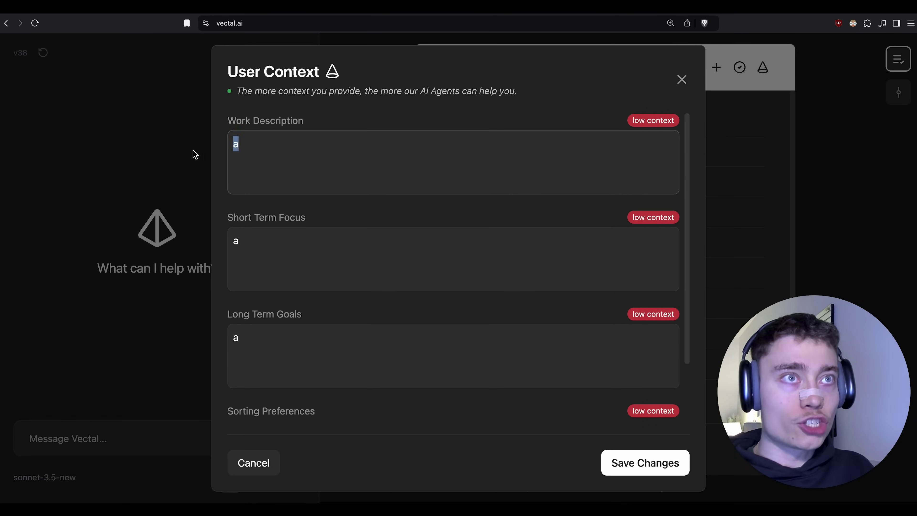
left_click(196, 155)
left_click(763, 68)
left_click(281, 145)
key("BackSpace")
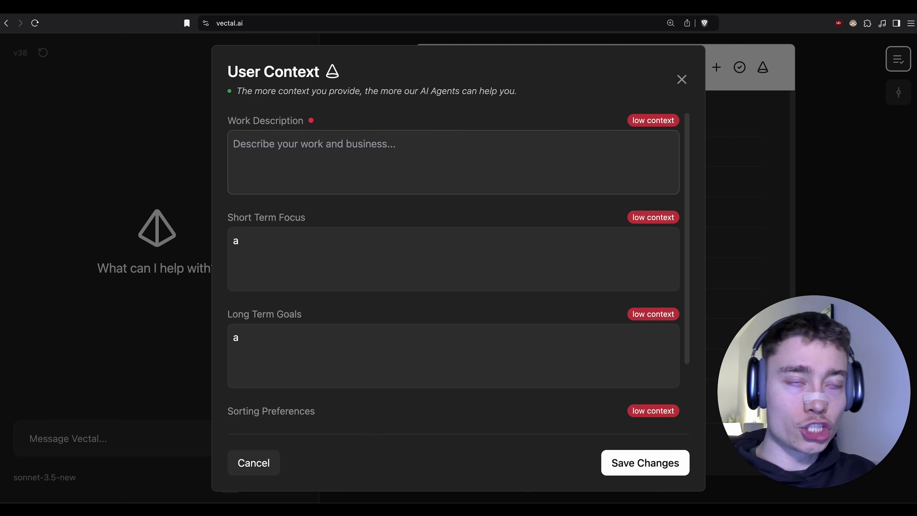
Enter the freelance web/mobile app designer description (SaaS, AI startups) and paste a second copy
type("i am a designer working as a freelancer. i specialize in designing web apps and mobile apps, specifica")
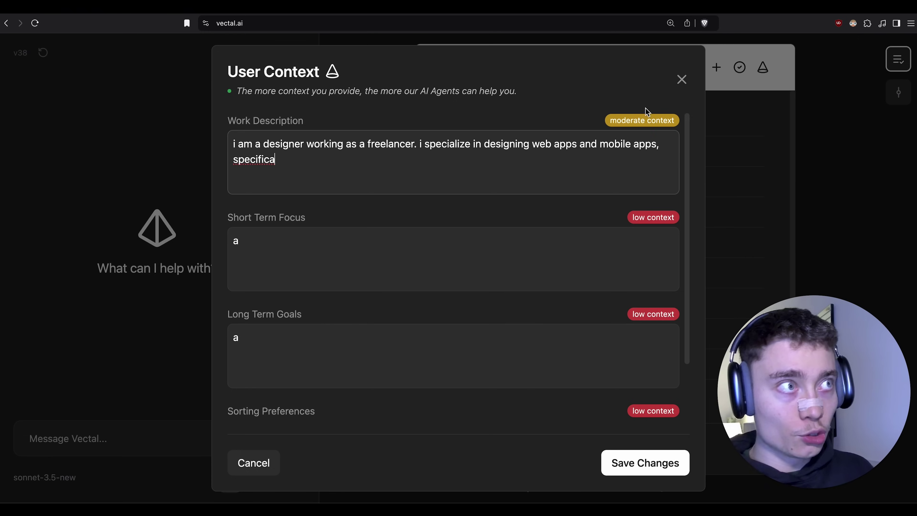
mouse_move(649, 121)
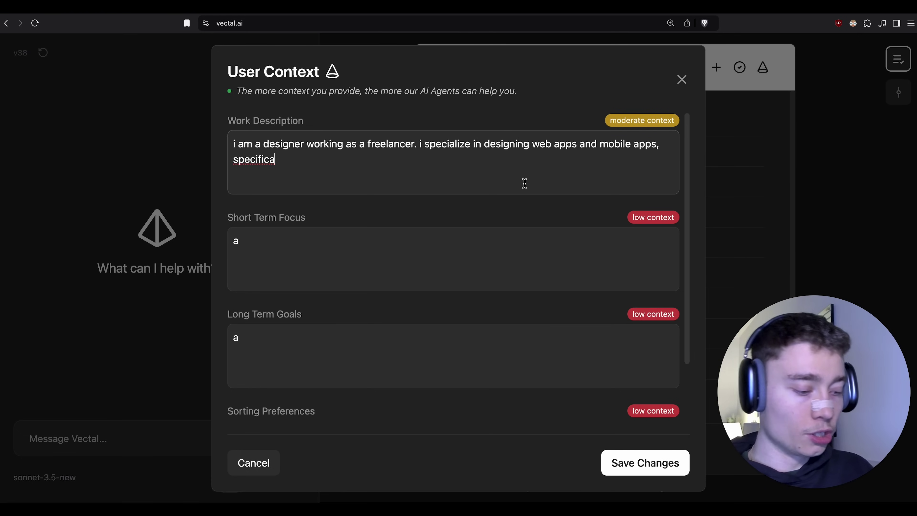
key("alt+BackSpace")
key("alt+BackSpace")
type("apps")
type(", specifically focused o")
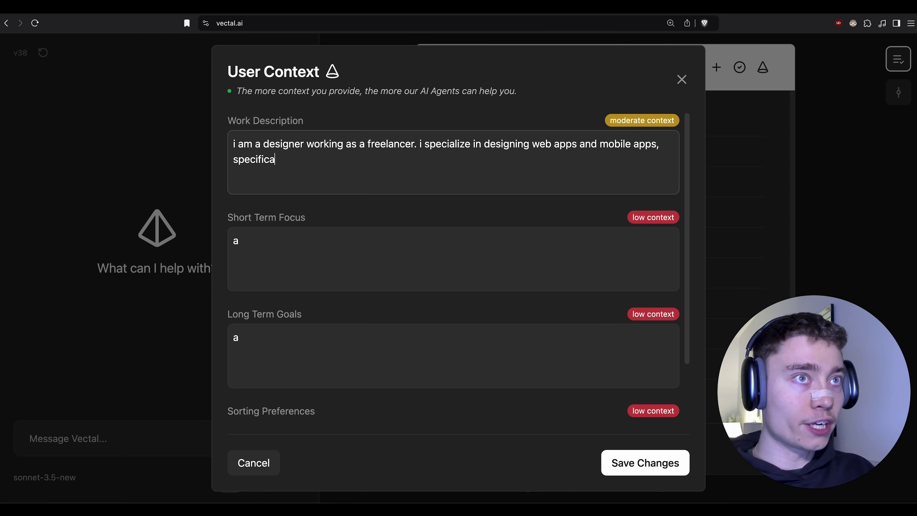
type("n Saa")
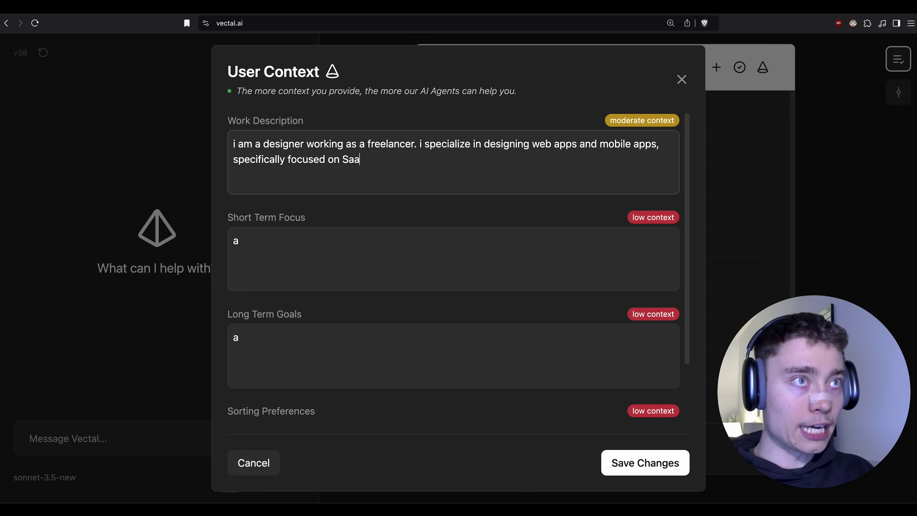
type("S products and")
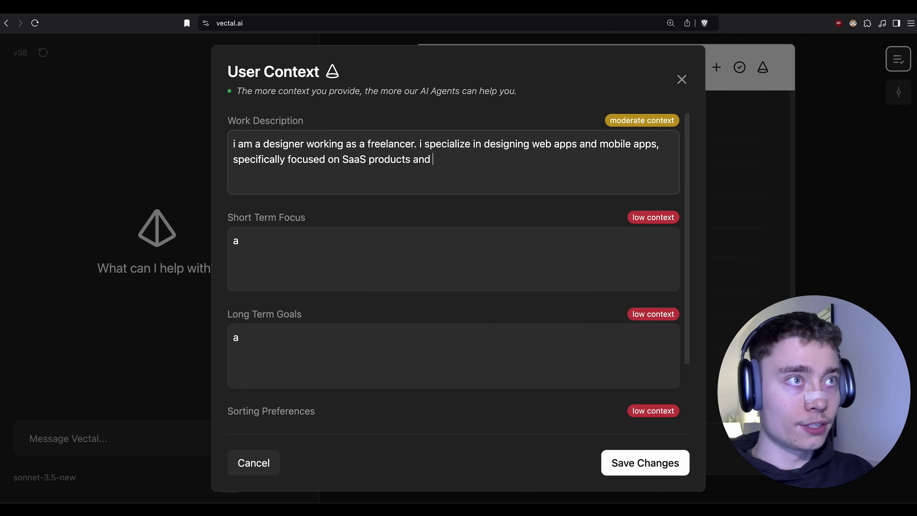
type(" AI startups.")
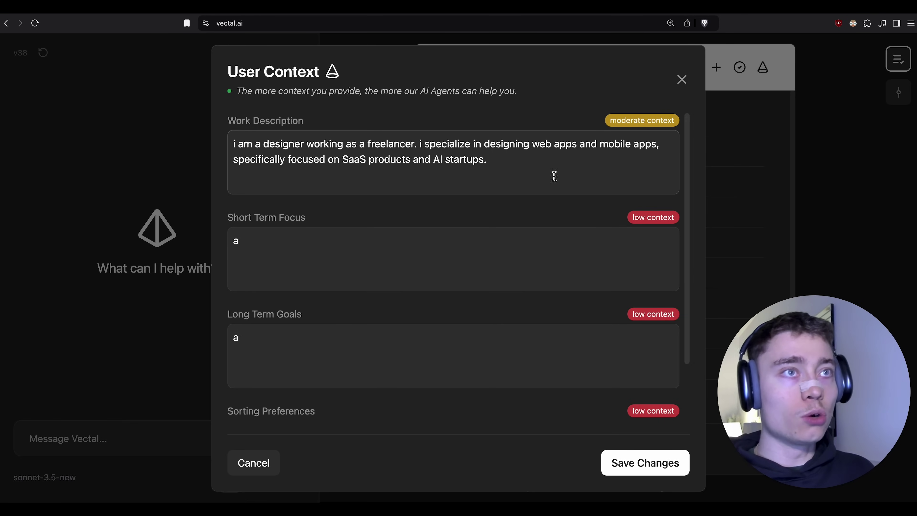
left_click_drag(525, 159, 231, 147)
key("ctrl+c")
left_click(511, 171)
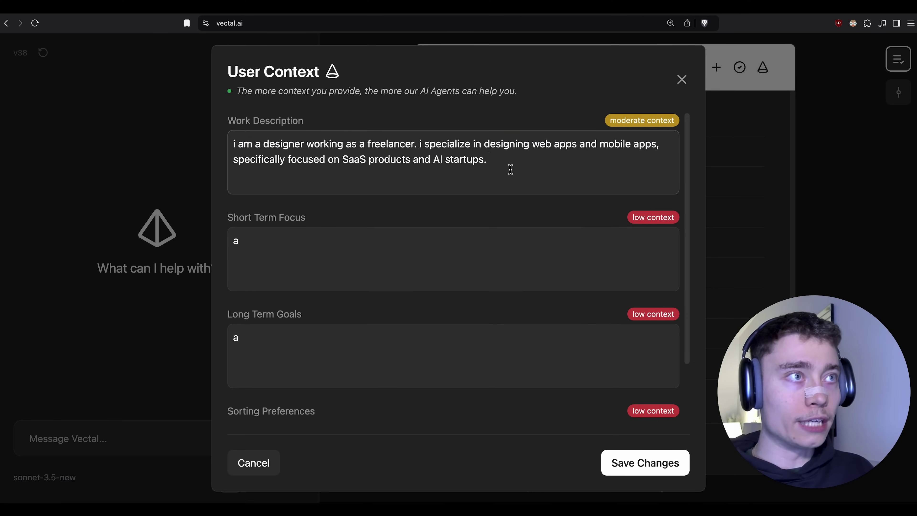
key("ctrl+v")
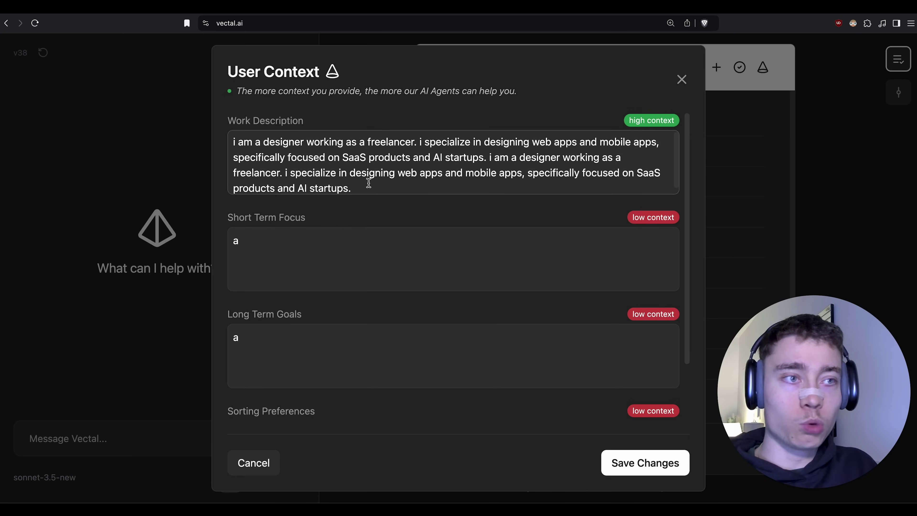
Replace Short Term Focus with the client's new AI startup that needs a mobile app designed
left_click(325, 248)
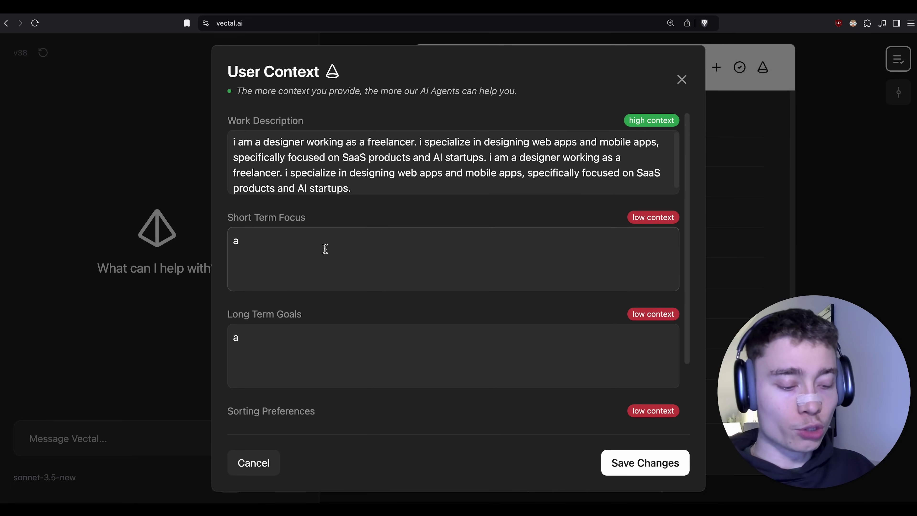
key("BackSpace")
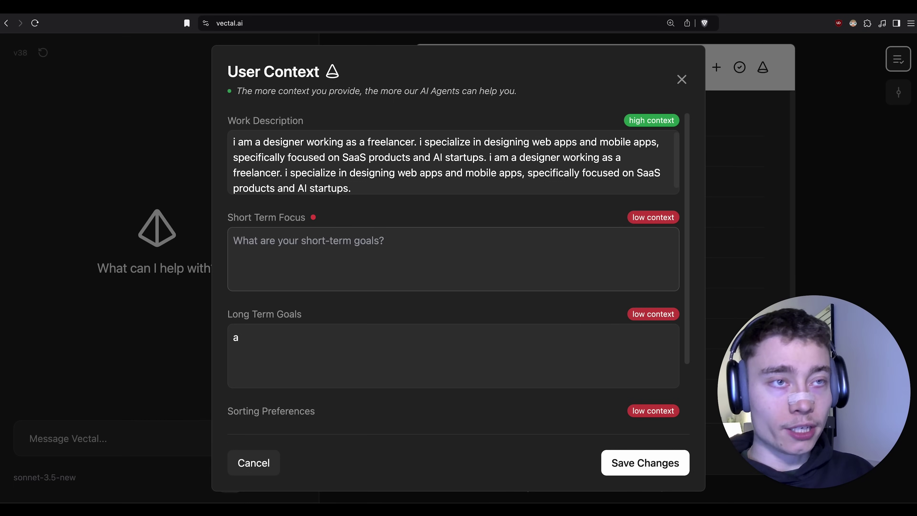
type("my main project ")
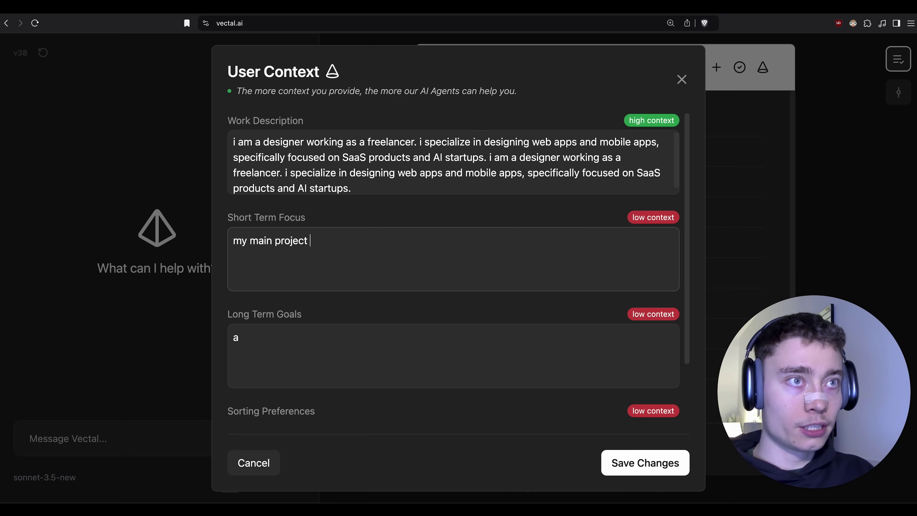
type("is a client that has a new AI startup that needs a mobile app designed, currently they only have a web app")
scroll(311, 288, "down", 2)
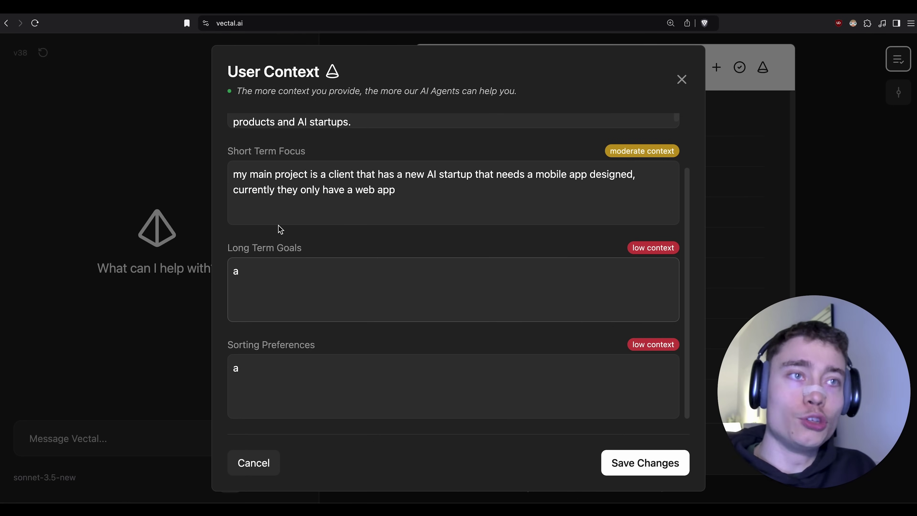
Set Sorting Preferences to 'i want tasks that are actionable to have 80+ importance'
left_click(311, 381)
key("BackSpace")
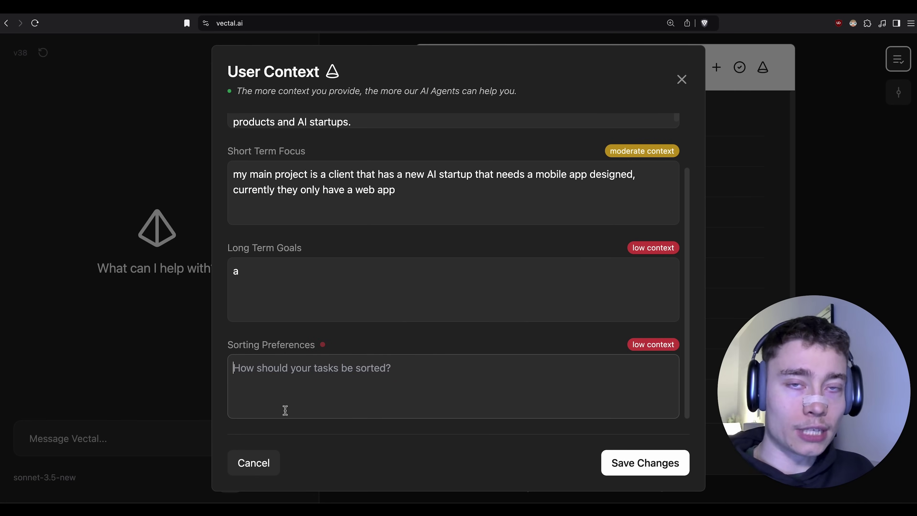
type("i want tasks ")
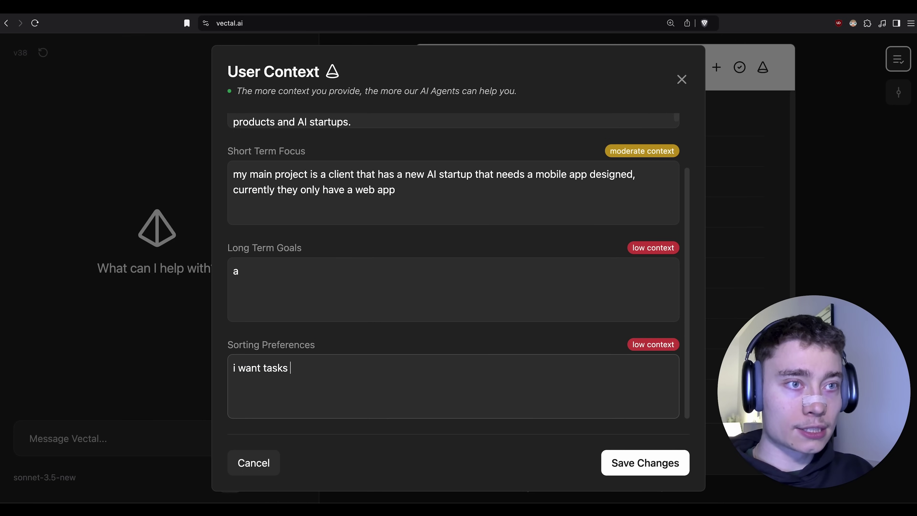
type("that are actionable to ")
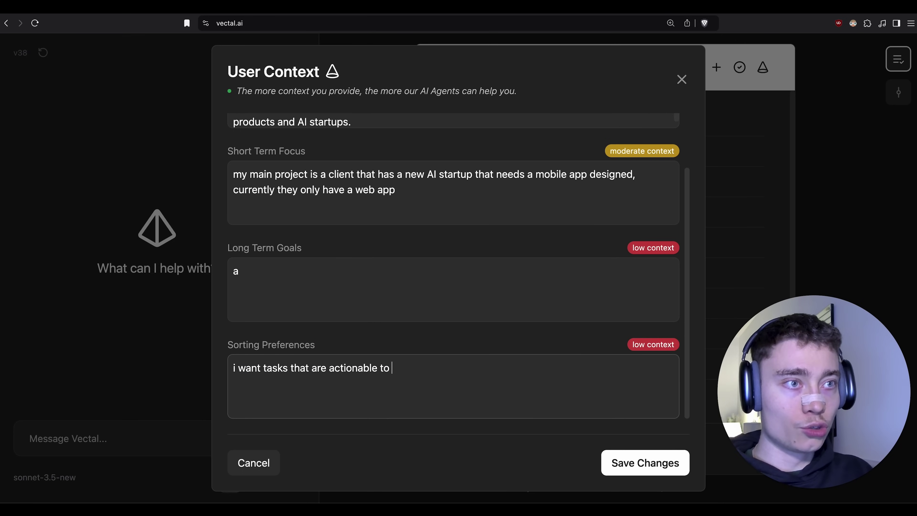
type("have 80+ importance")
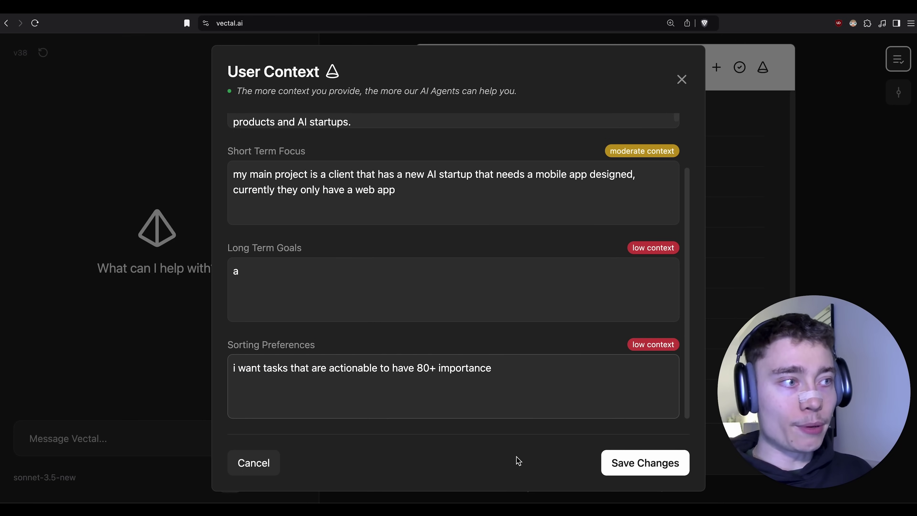
Save the user context, then review and update the '1. Project Setup & Planning' task
left_click(623, 459)
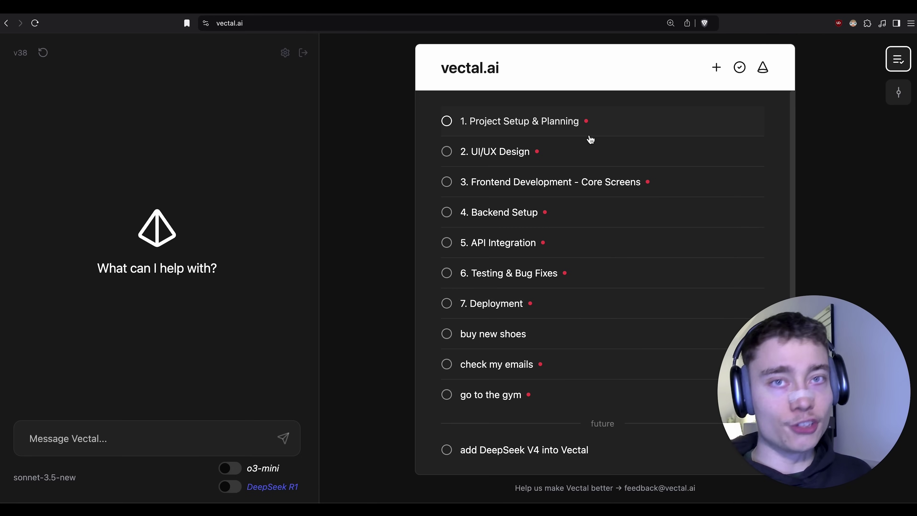
left_click(589, 135)
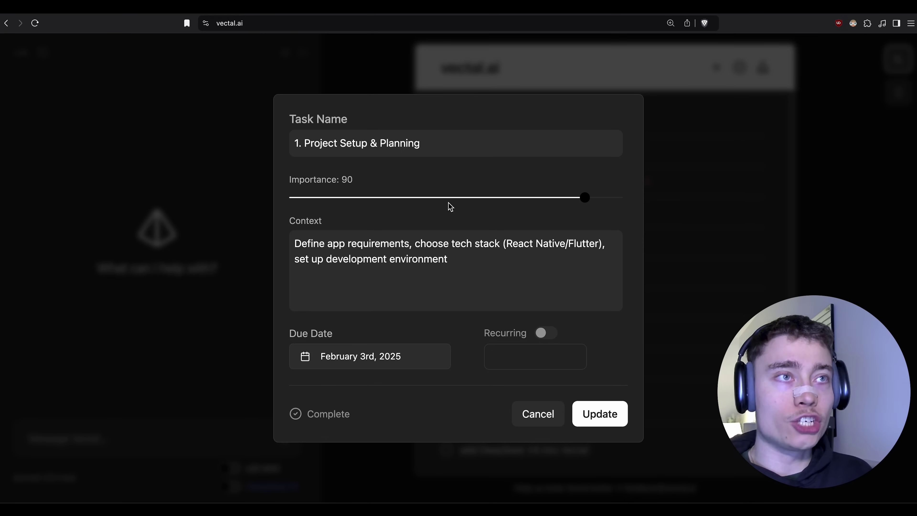
left_click(618, 422)
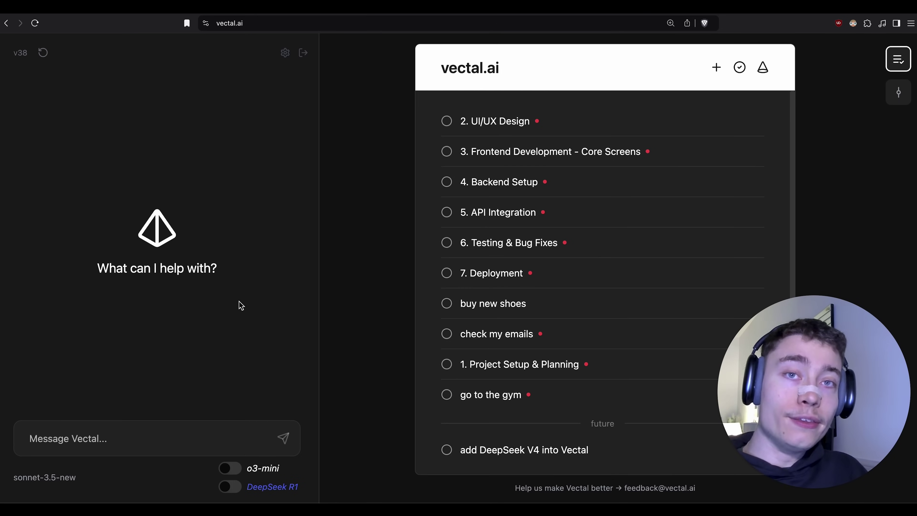
With DeepSeek R1 on, send a two-line request for UI/UX design help for the client's AI habit tracker
left_click(230, 486)
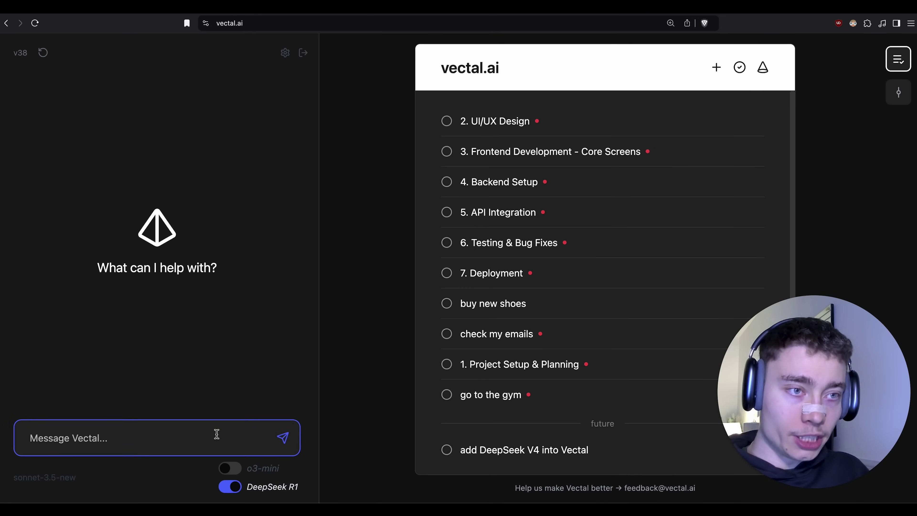
left_click(175, 435)
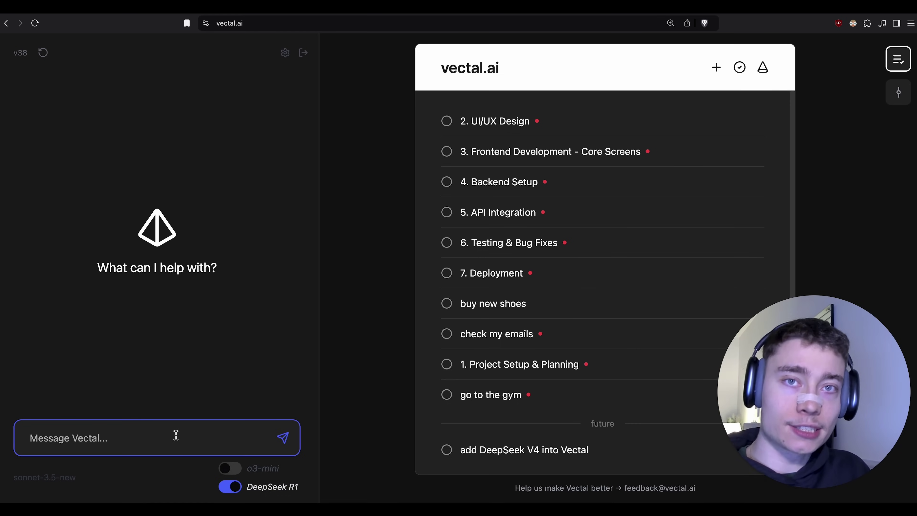
type("help me ")
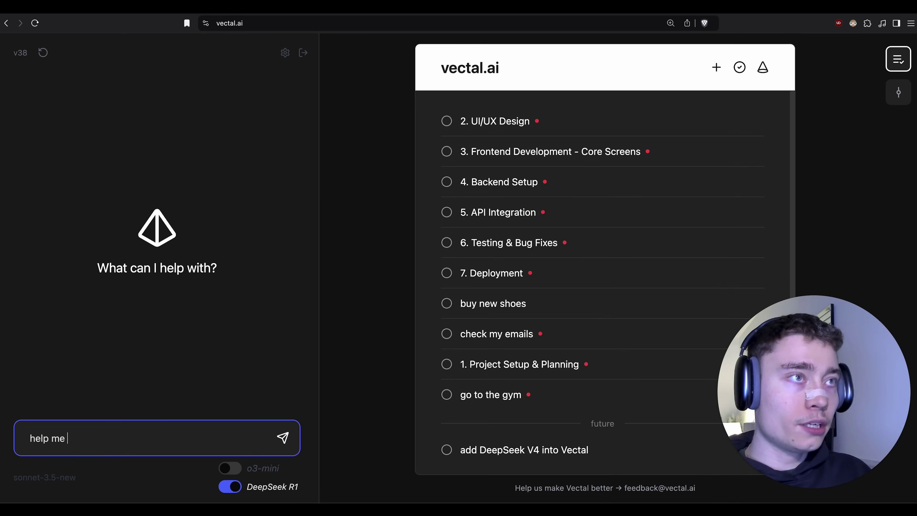
type("execute the ui/")
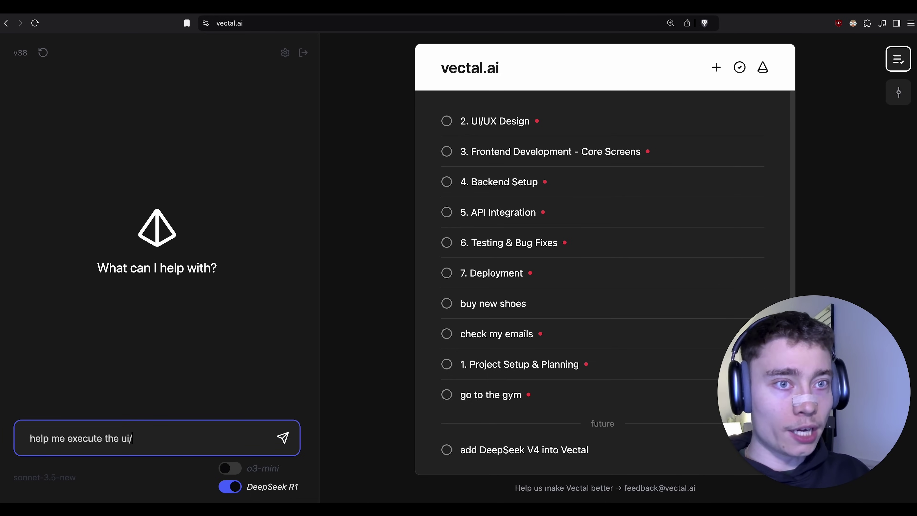
type("ux task, i have no ")
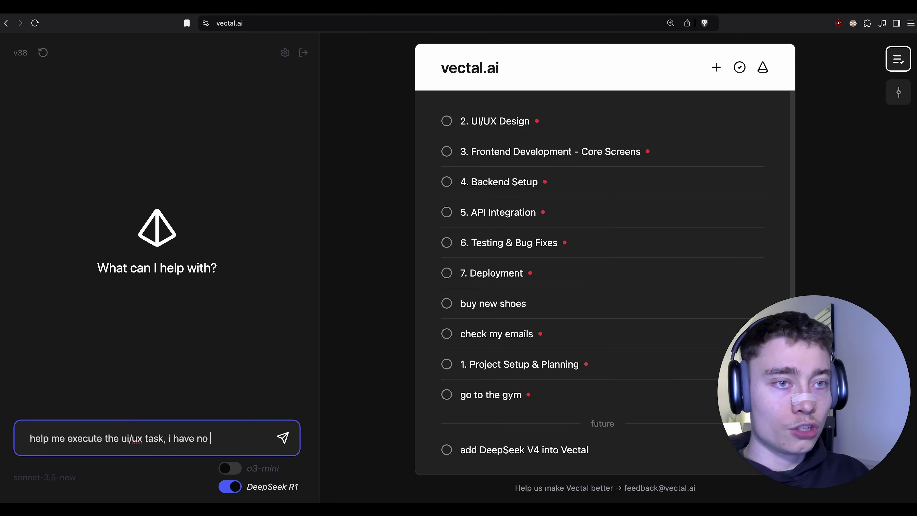
type("clue what design to g")
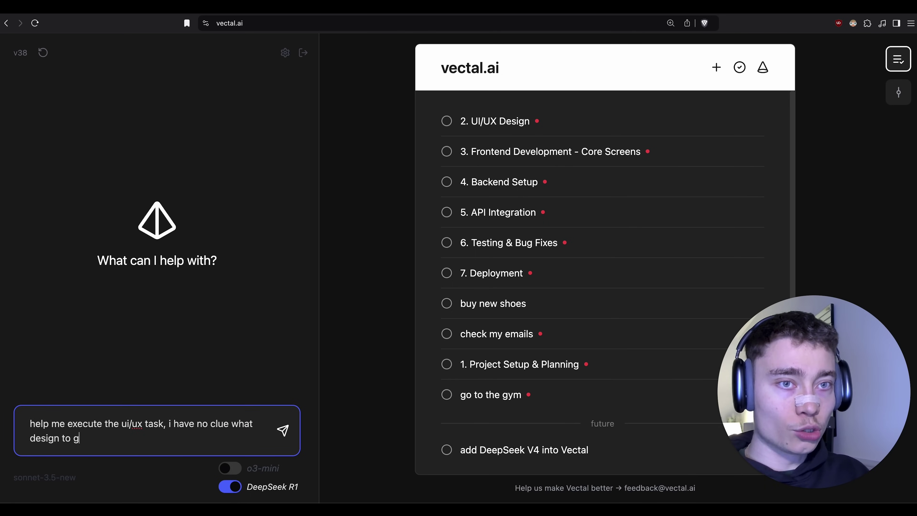
type("o for")
key("shift+Return")
type("i am working for a new client that has an AI habit tracker")
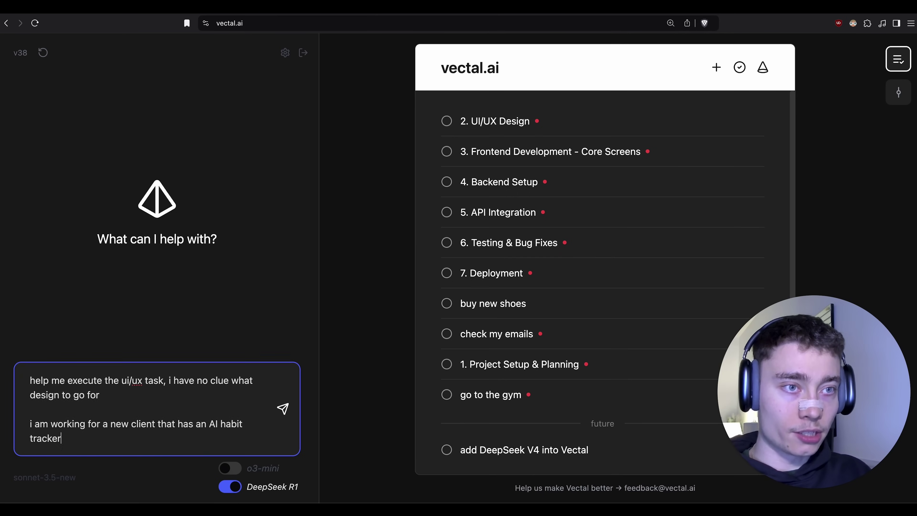
key("Return")
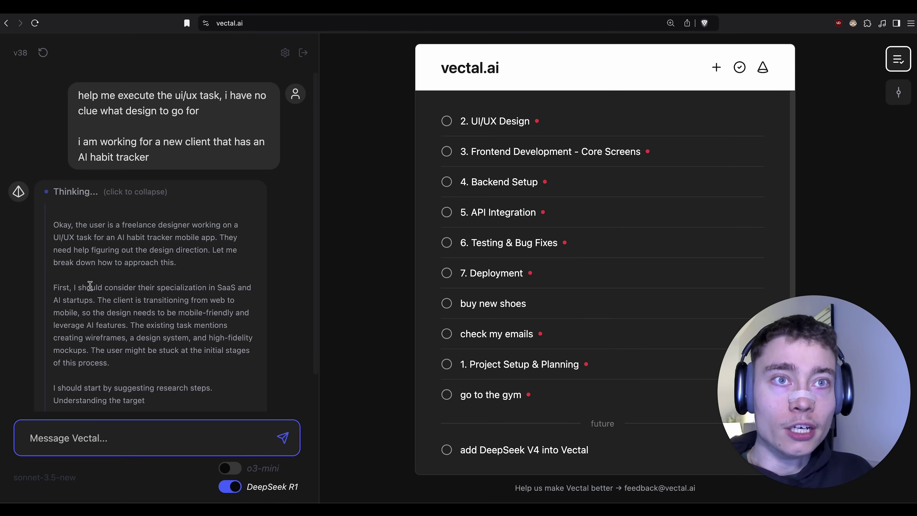
Read through DeepSeek R1's reasoning and reply, selecting the first reasoning paragraph
left_click_drag(216, 291, 56, 291)
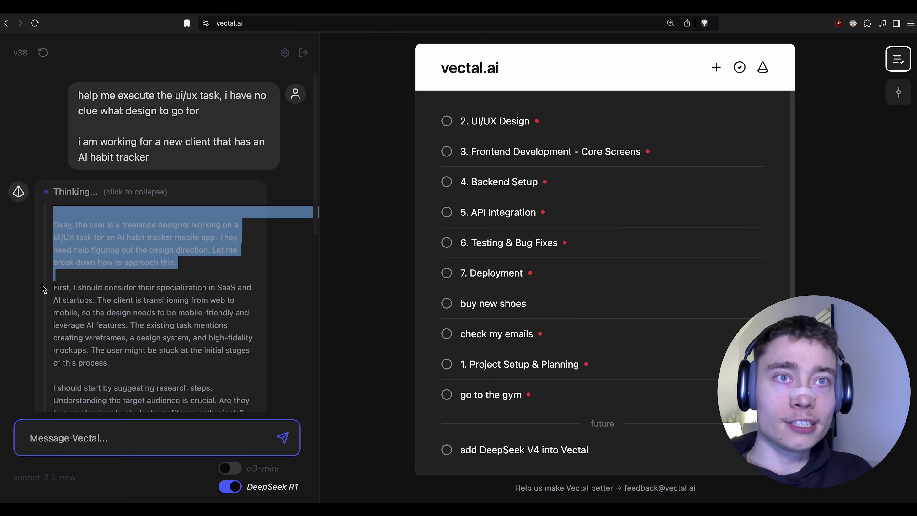
left_click(119, 286)
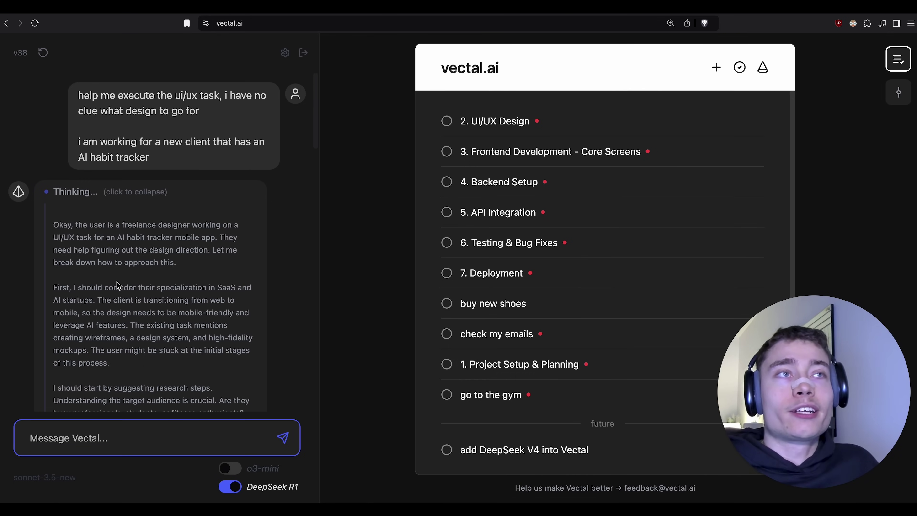
scroll(119, 285, "down", 20)
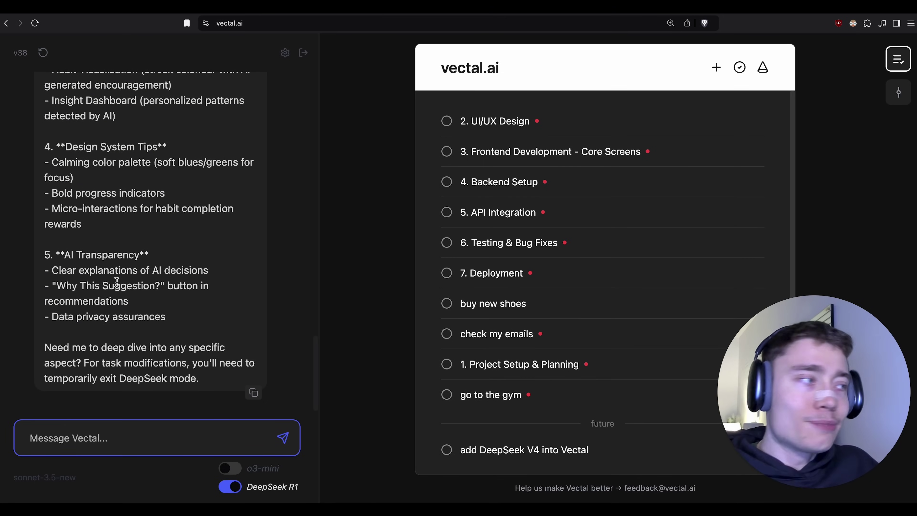
scroll(120, 280, "up", 10)
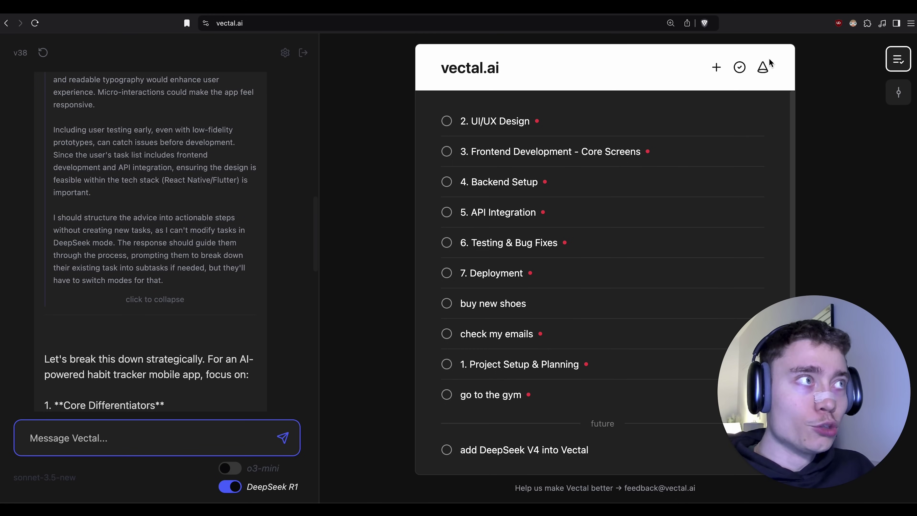
scroll(467, 217, "down", 1)
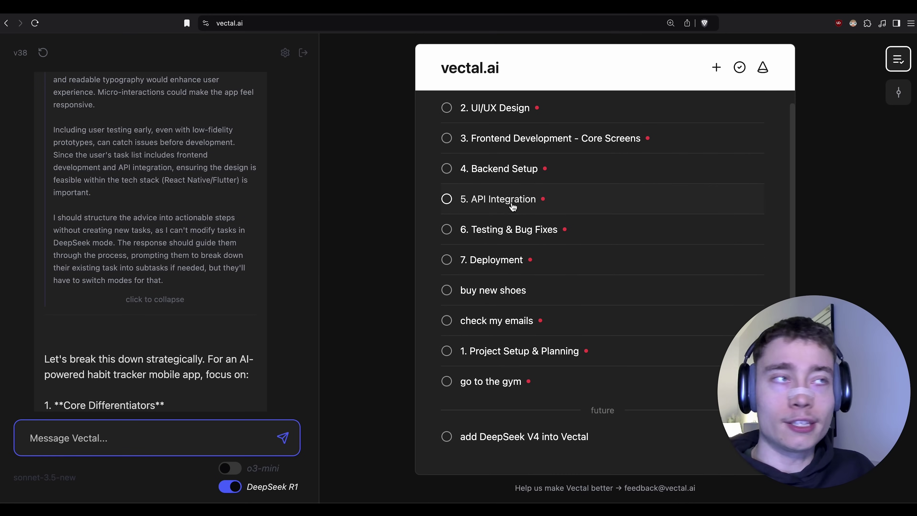
scroll(228, 185, "up", 8)
scroll(225, 185, "up", 6)
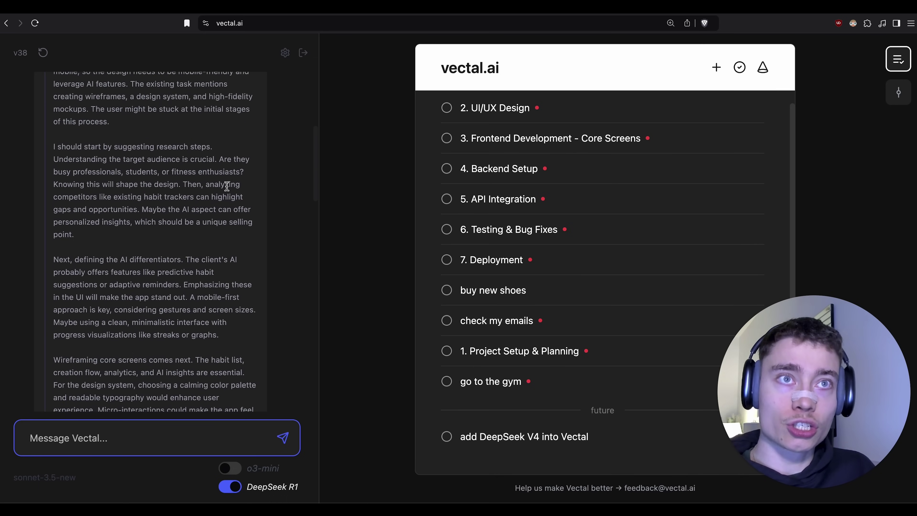
scroll(217, 210, "down", 15)
scroll(211, 227, "up", 15)
scroll(151, 277, "up", 3)
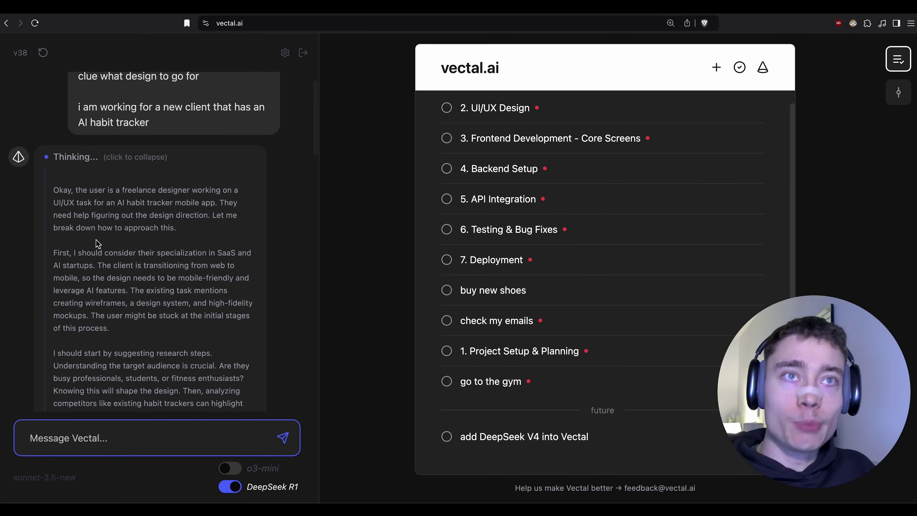
Collapse the Thinking block, then expand it again and review the five-part UI/UX strategy
left_click_drag(54, 190, 117, 199)
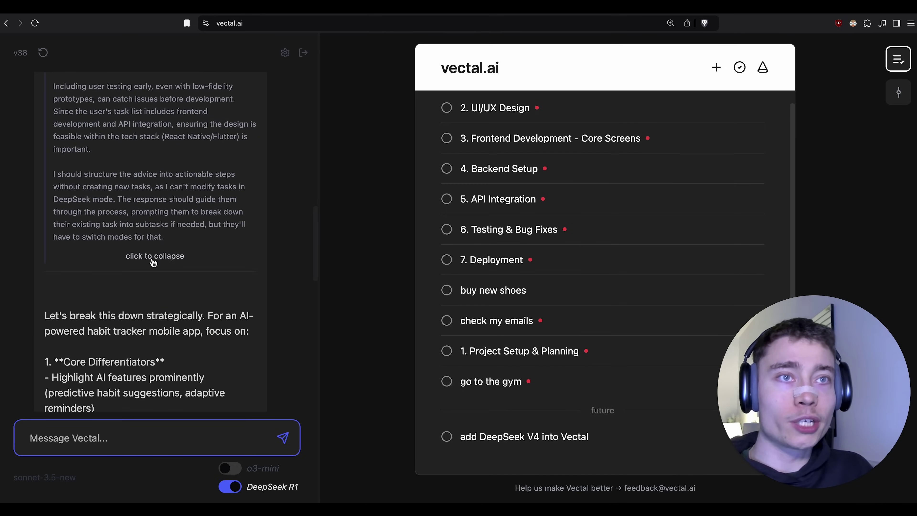
left_click(155, 255)
scroll(152, 242, "up", 10)
scroll(153, 236, "down", 6)
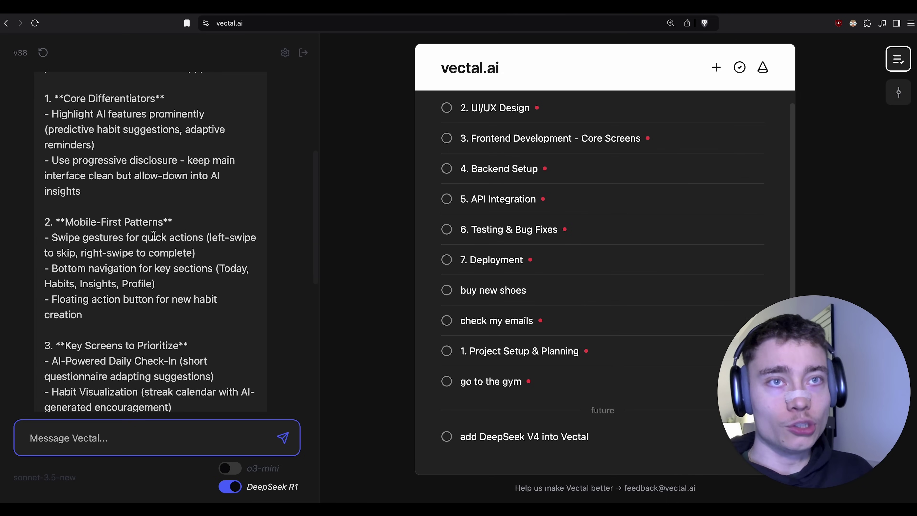
scroll(151, 174, "up", 10)
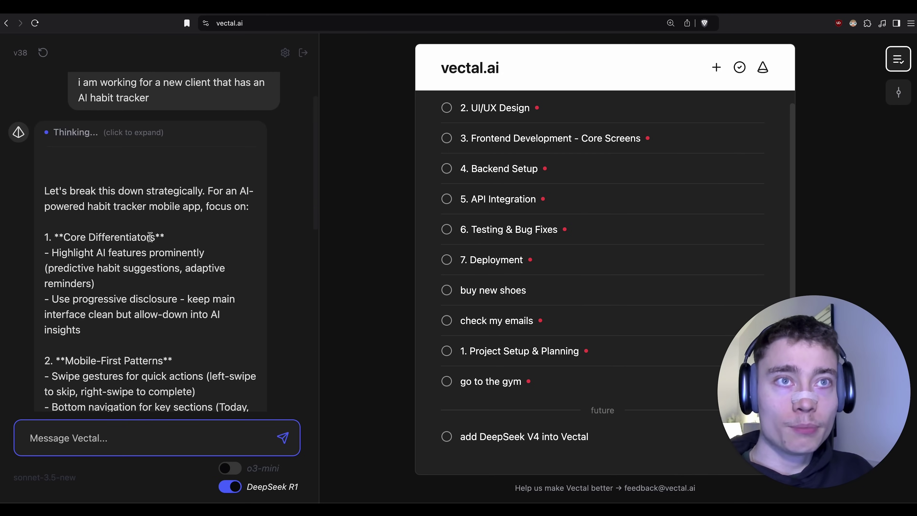
left_click(140, 134)
scroll(174, 224, "down", 15)
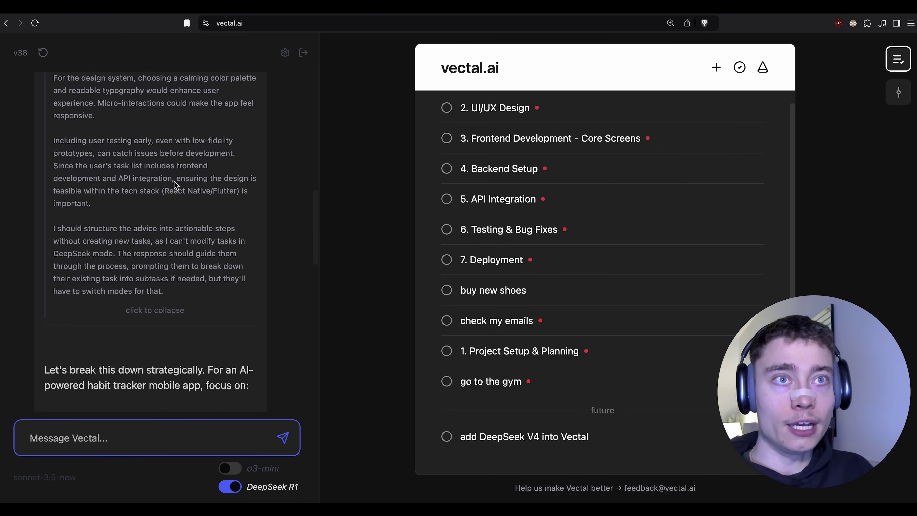
scroll(160, 236, "up", 12)
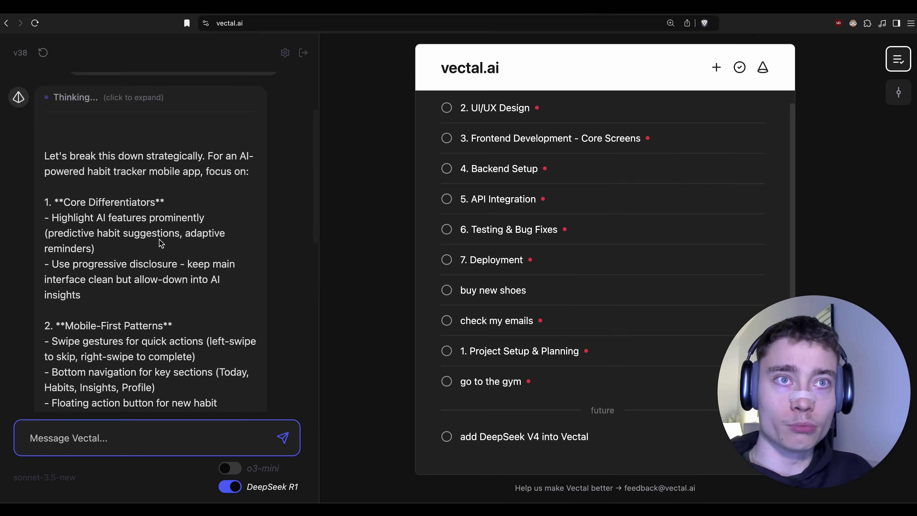
scroll(159, 240, "down", 12)
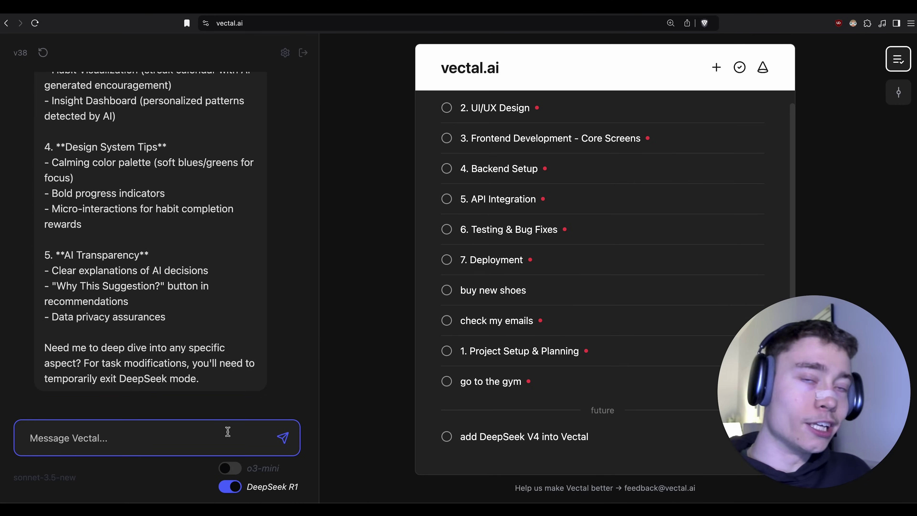
With o3-mini selected, ask 'list out all tasks we have overdue' and get the ten overdue tasks
left_click(231, 469)
left_click(175, 445)
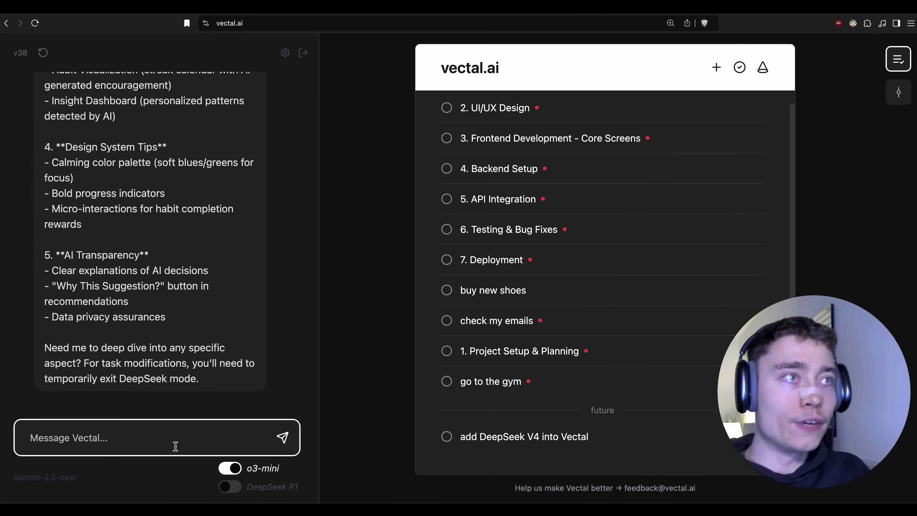
type("list out all tasks we have overdue")
key("Return")
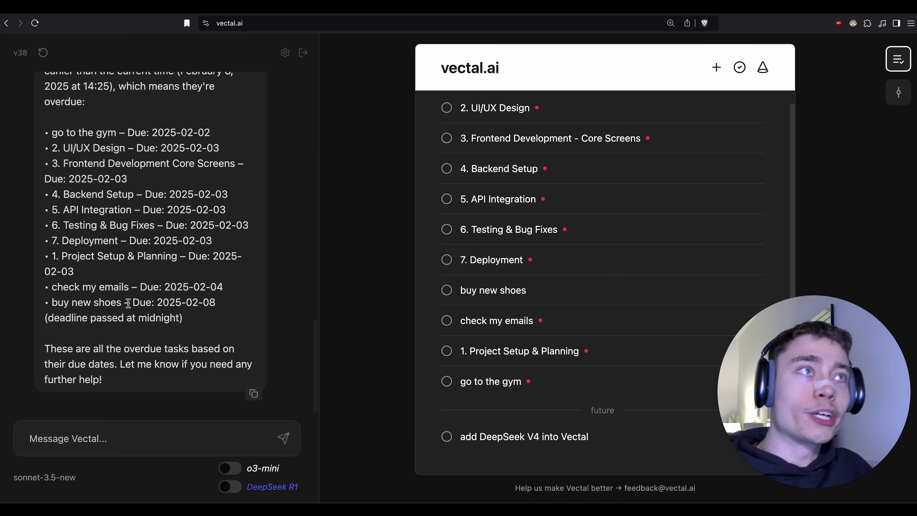
double_click(457, 65)
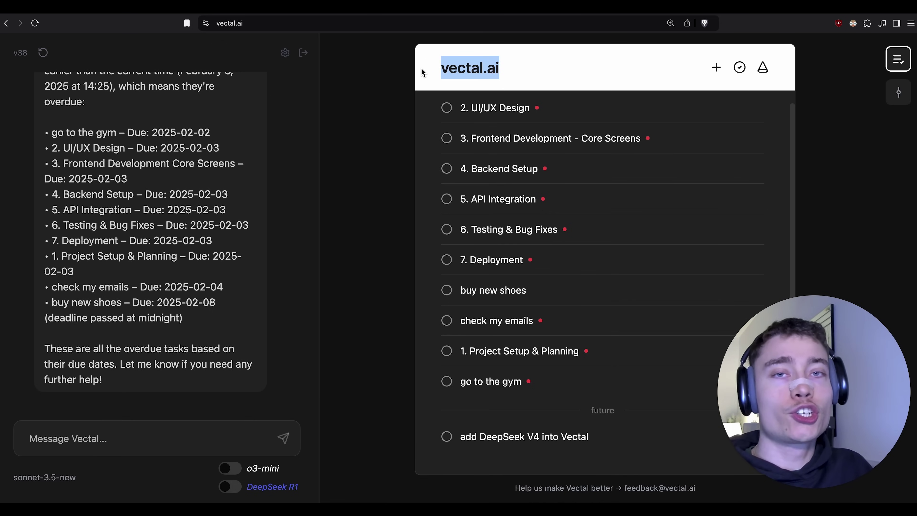